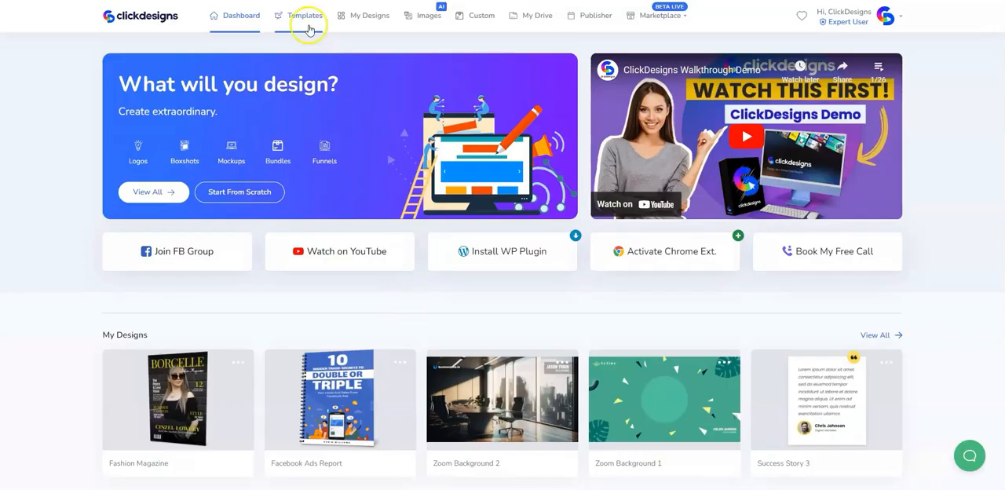
- Start a new design from scratch named "Software Presentation Image" using the Blank Canvas design type
left_click(301, 17)
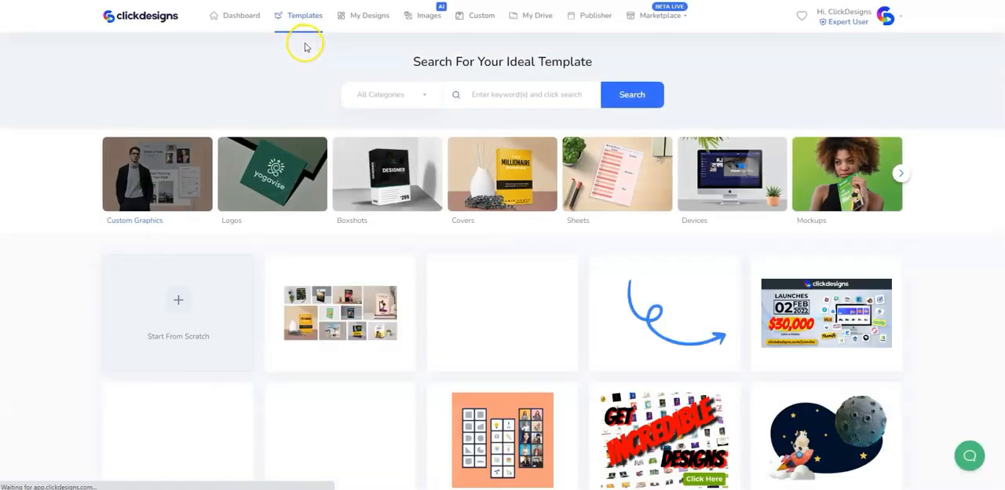
left_click(165, 196)
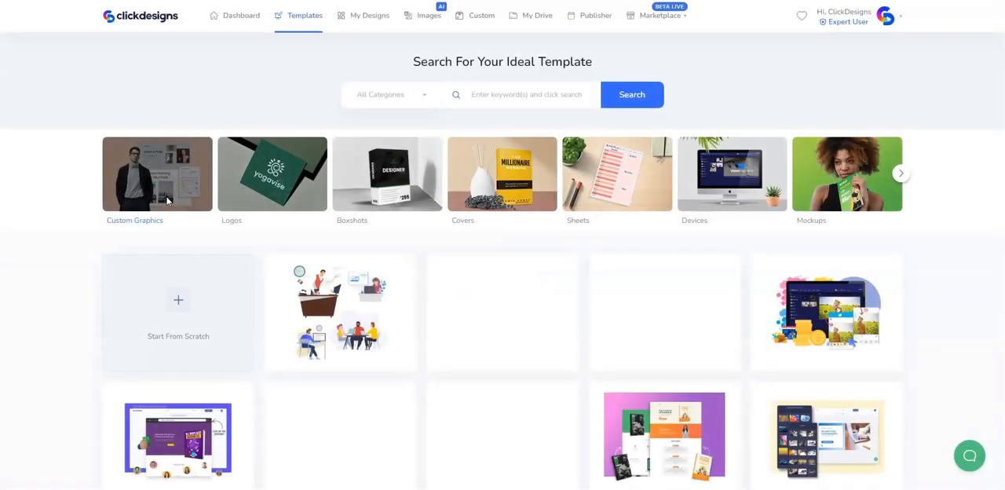
left_click(219, 316)
left_click(461, 98)
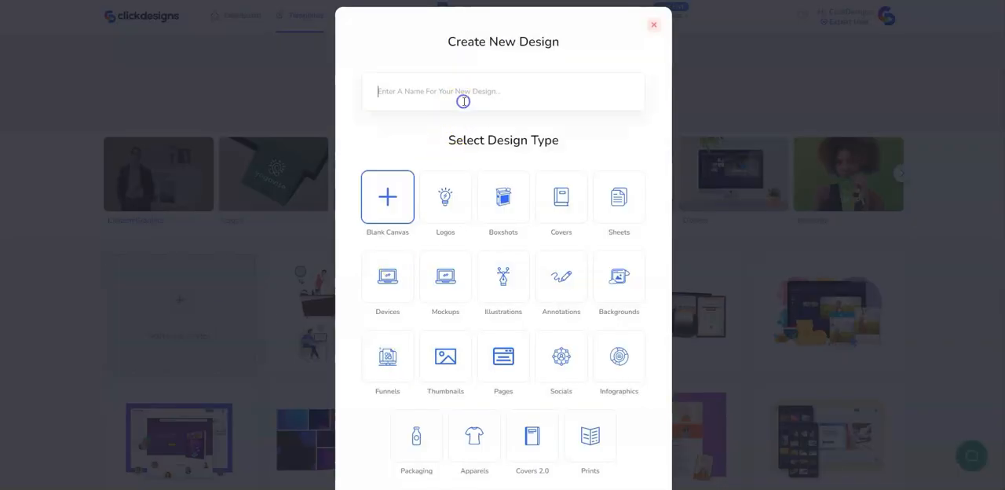
type("Software Presentation Image")
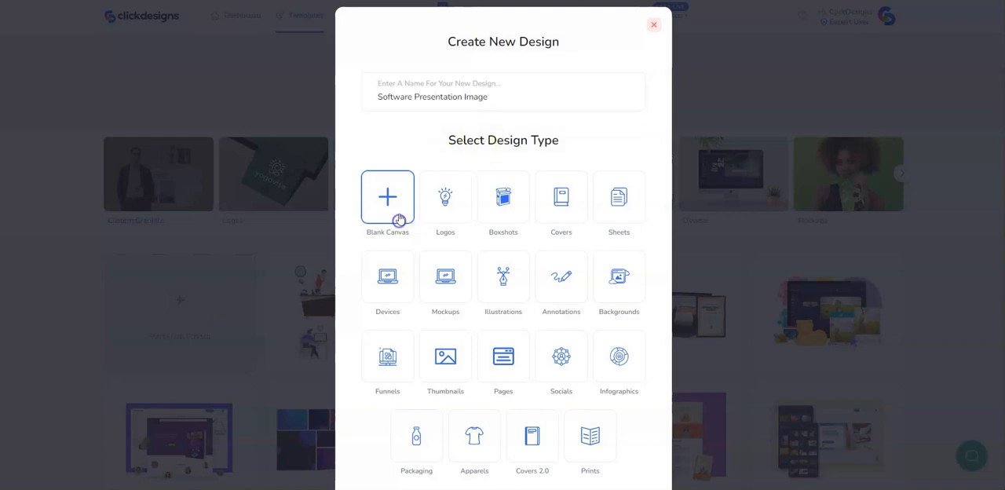
scroll(502, 415, "down", 2)
left_click(504, 443)
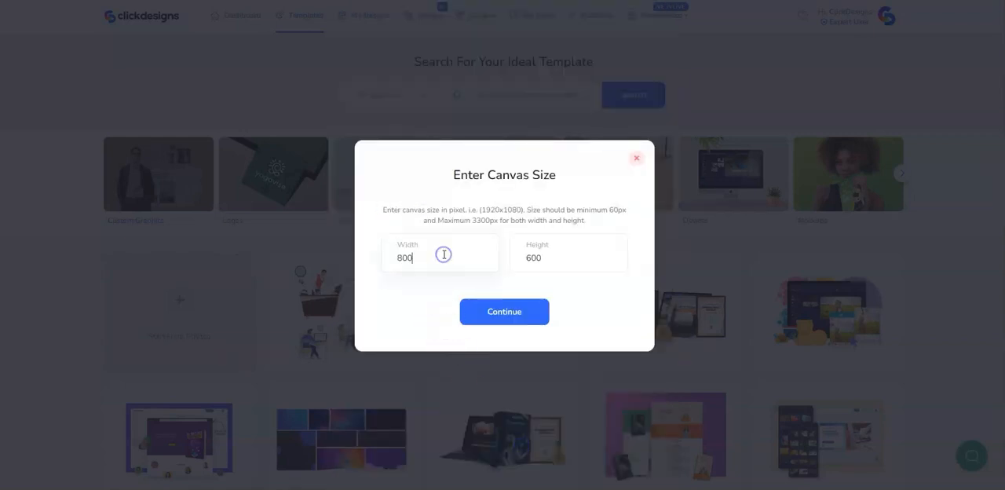
- Set the canvas size to 1360 px wide by 811 px high and create the canvas
left_click(443, 255)
type("1360")
key("Tab")
type("811")
left_click(483, 309)
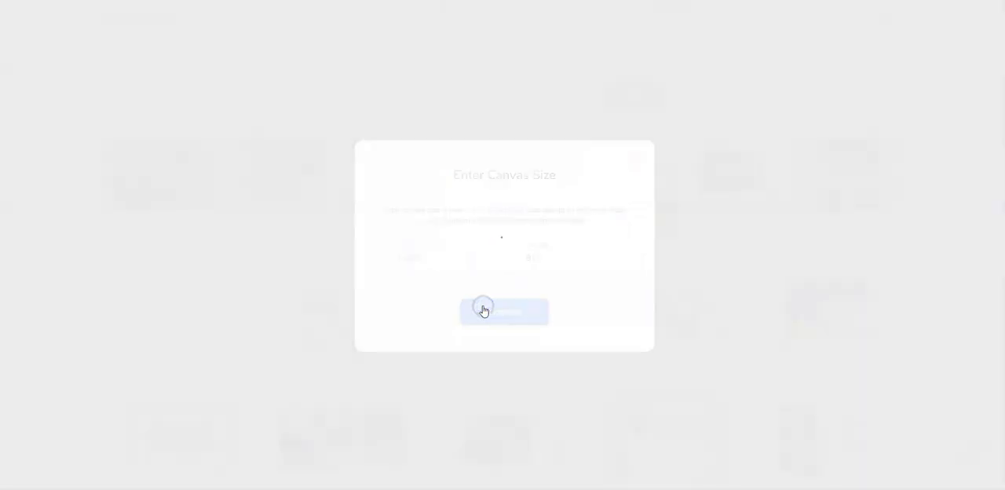
- Fill the canvas background with the very light blue #F1F9FF
left_click(521, 276)
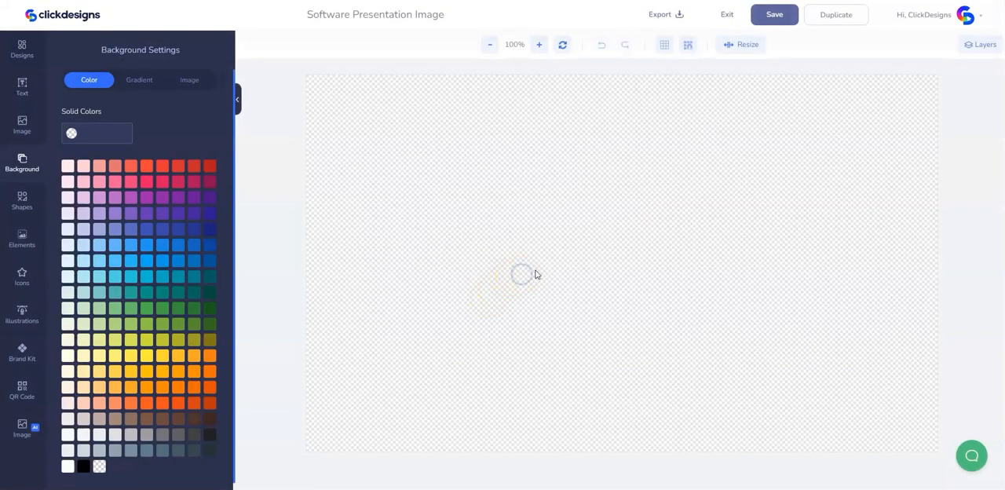
left_click(67, 244)
left_click(68, 138)
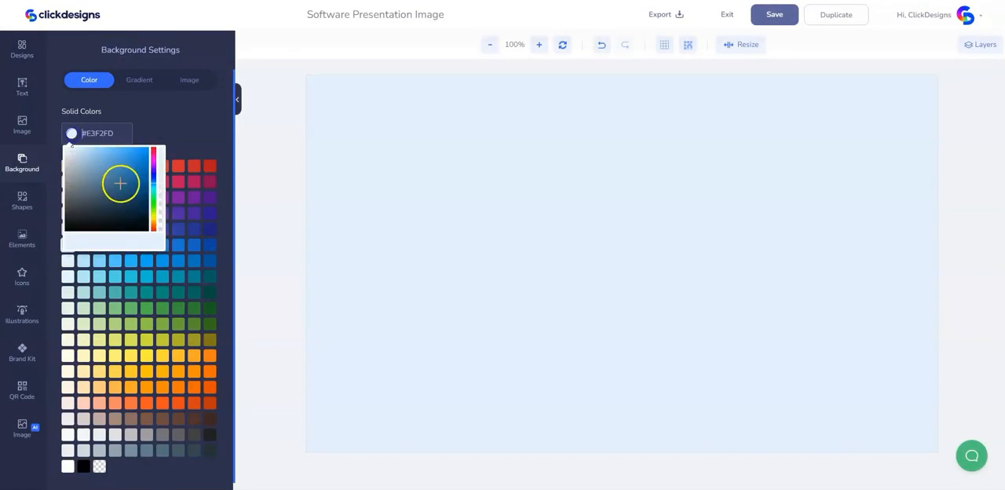
left_click(69, 147)
left_click(548, 199)
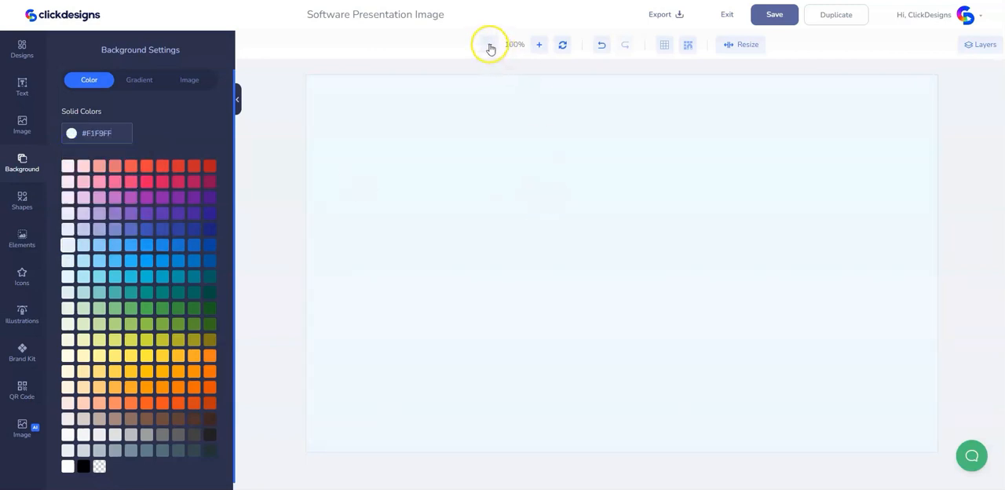
- Upload the five image files Software Screenshot 1 through Software Screenshot 5 to the design's images
left_click(490, 44)
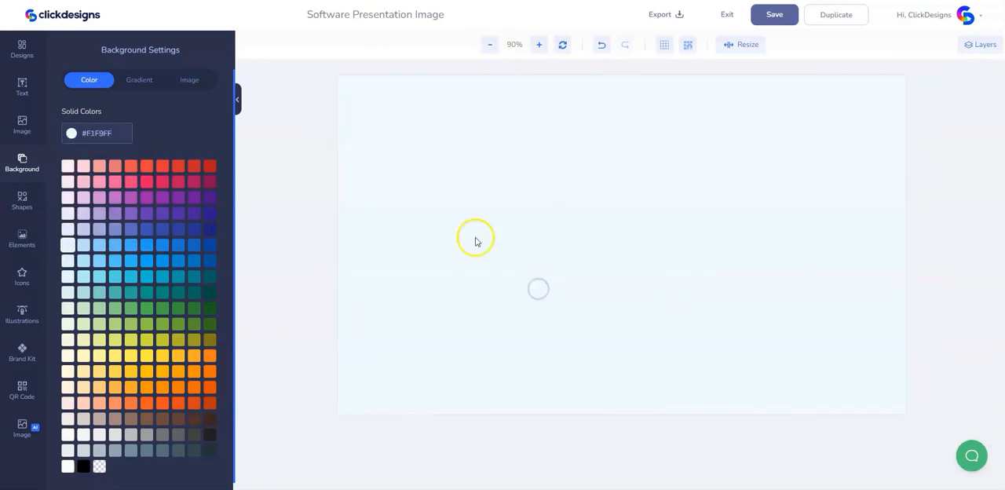
left_click(22, 125)
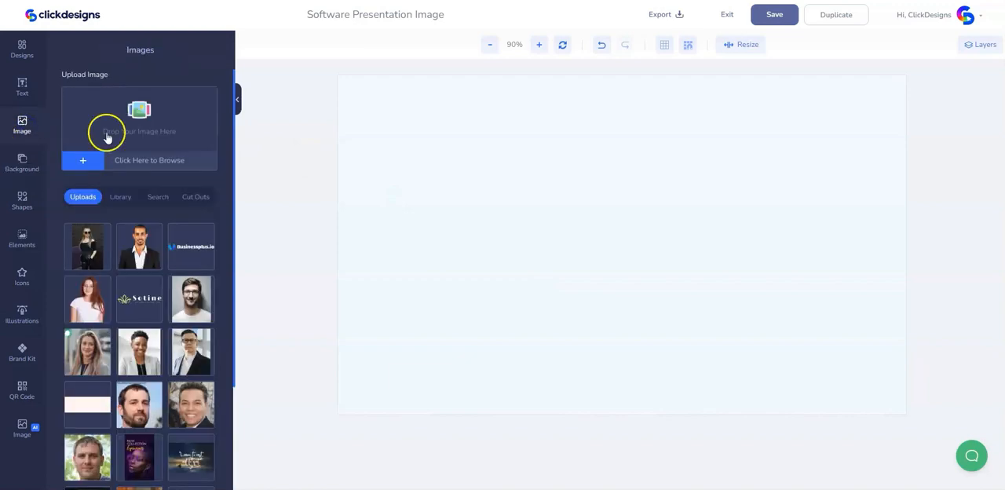
left_click(173, 119)
left_click_drag(395, 110, 94, 4)
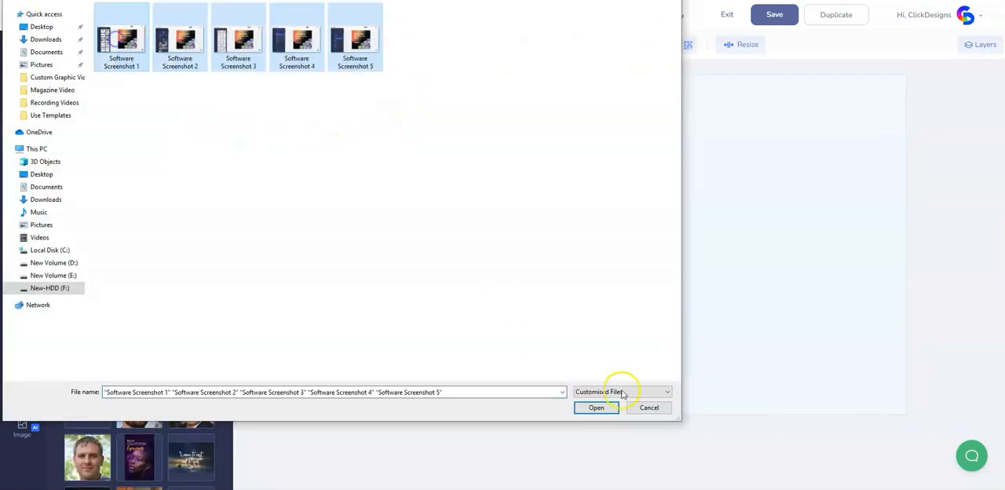
left_click(597, 407)
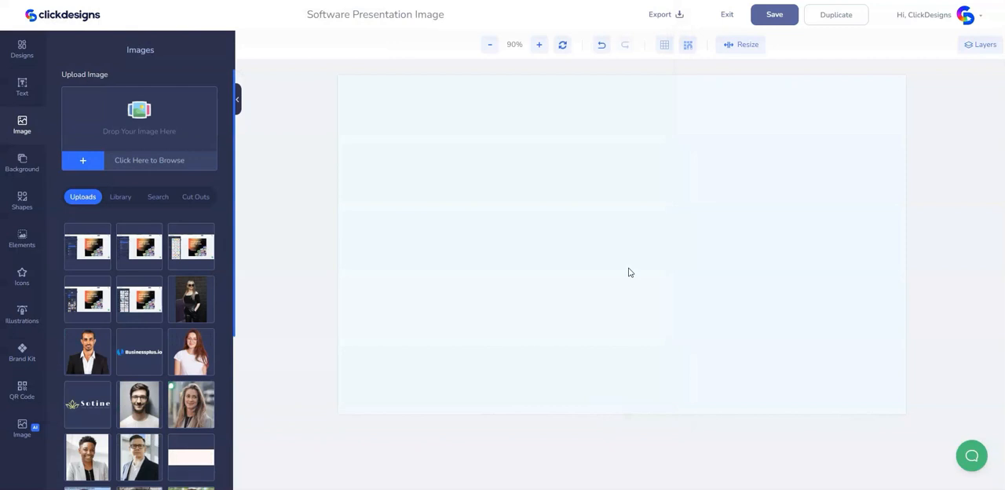
- Add the screenshot with the My Designs panel to the canvas, shrink it to about two thirds and move it toward the canvas centre
left_click(141, 295)
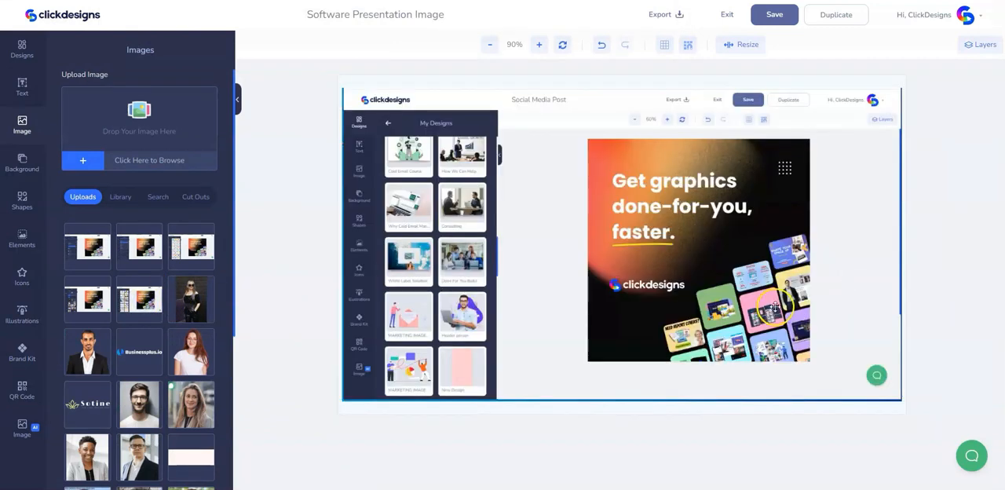
left_click(774, 306)
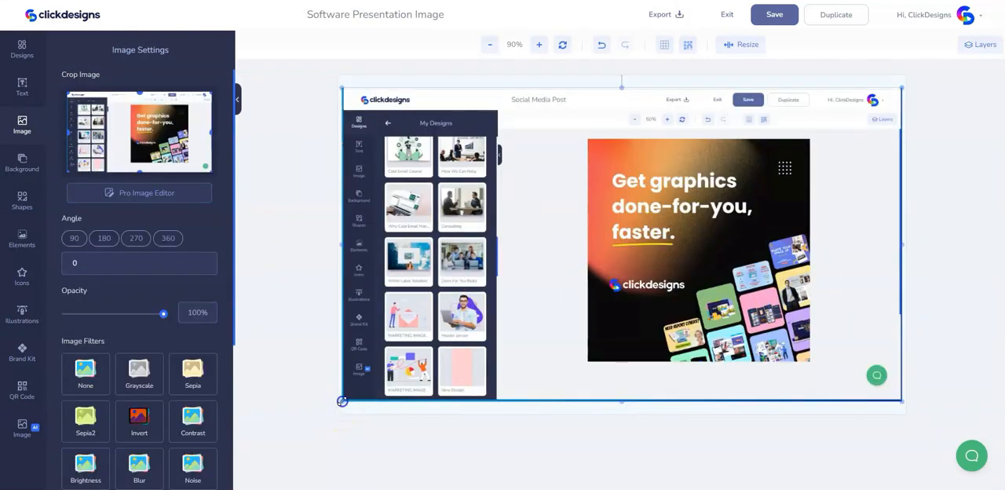
left_click_drag(342, 401, 530, 309)
left_click_drag(747, 246, 684, 263)
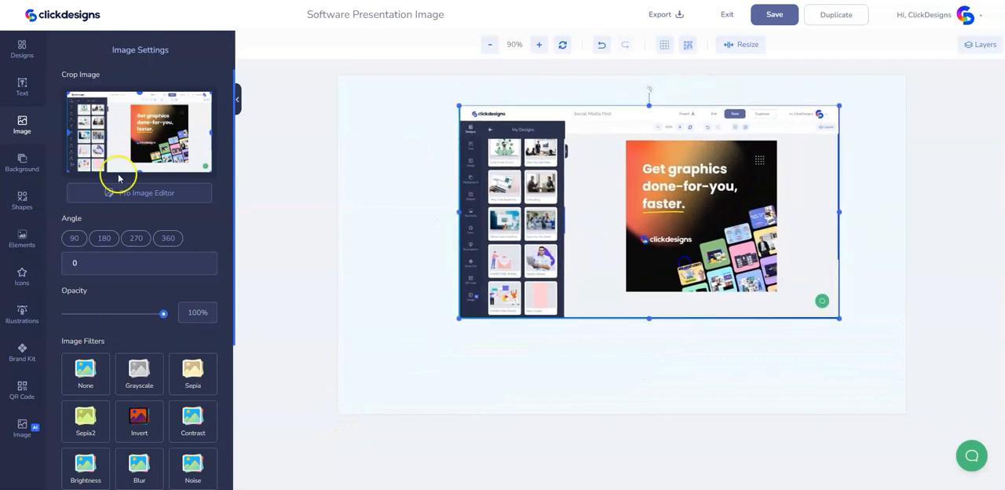
- Crop thin strips off all four edges of the placed screenshot
left_click(67, 133)
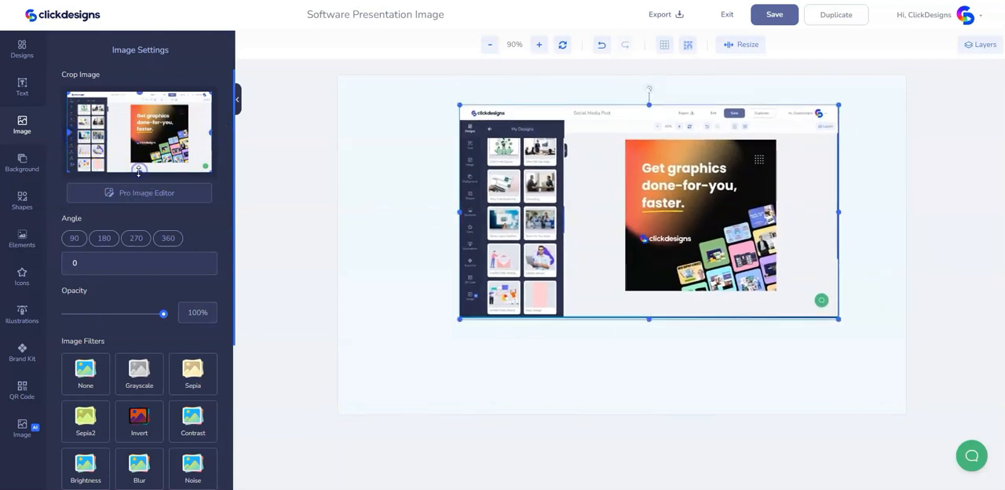
left_click_drag(142, 172, 141, 170)
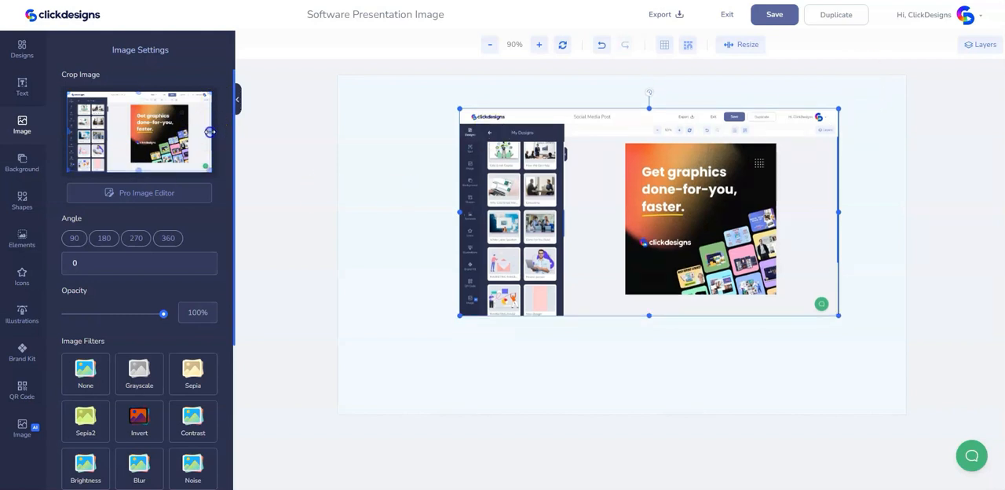
left_click_drag(210, 133, 209, 132)
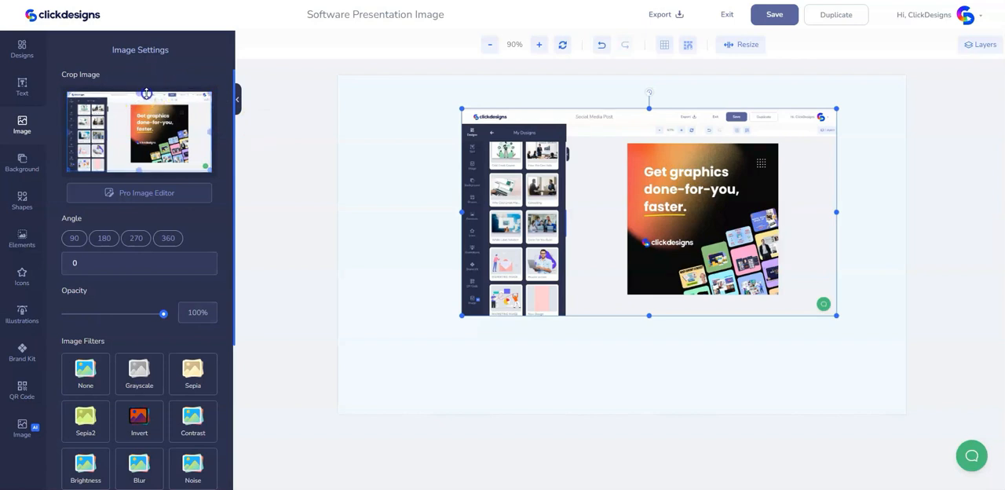
left_click_drag(149, 93, 149, 94)
- Scale the cropped screenshot down to about two fifths of the canvas width and place it in the canvas's upper left area
left_click_drag(780, 170, 738, 180)
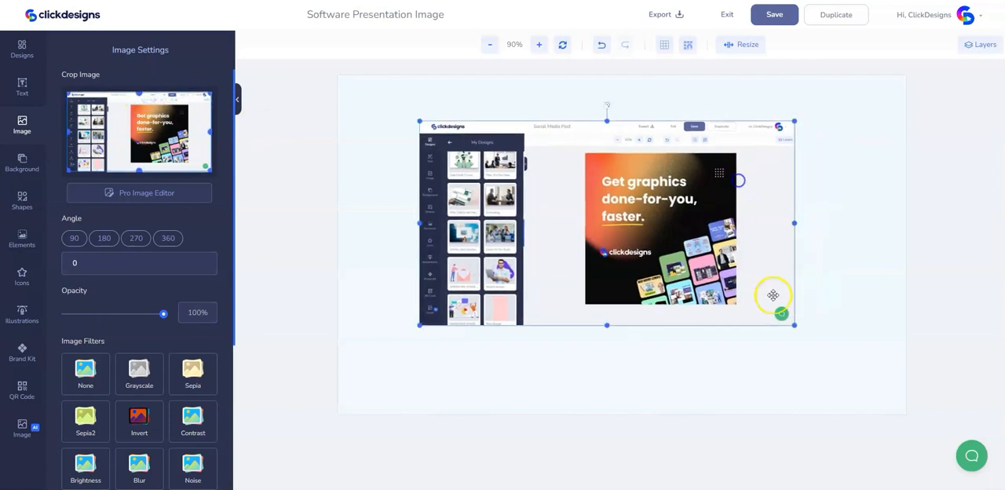
left_click_drag(793, 326, 713, 314)
left_click_drag(664, 269, 645, 292)
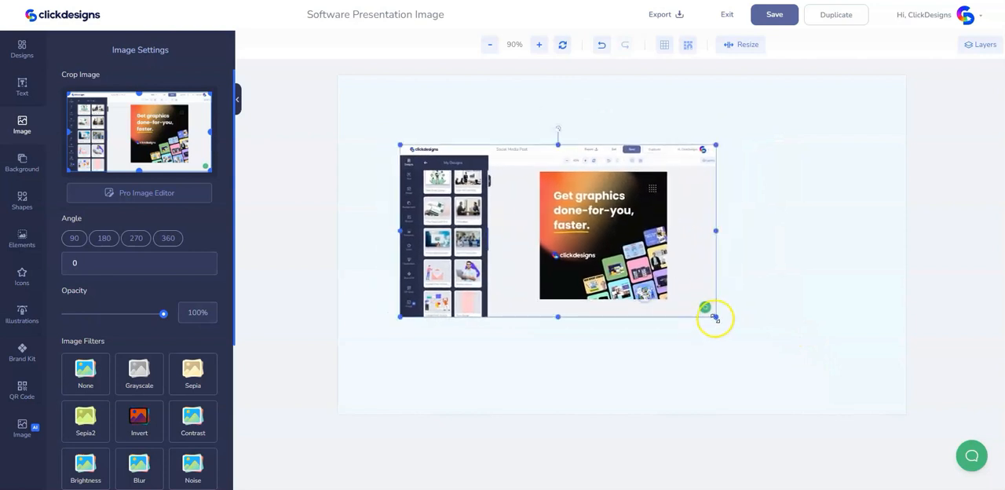
left_click_drag(715, 316, 628, 298)
left_click_drag(573, 255, 587, 245)
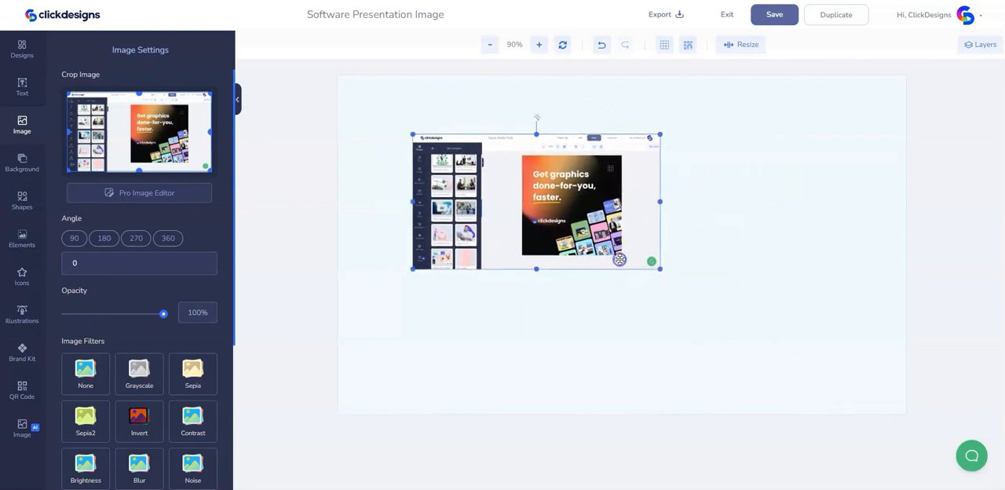
left_click_drag(661, 271, 644, 265)
- Give the screenshot a translucent dark shadow with blur raised to about 60% of its range, and nudge the image slightly down and right
scroll(181, 315, "down", 3)
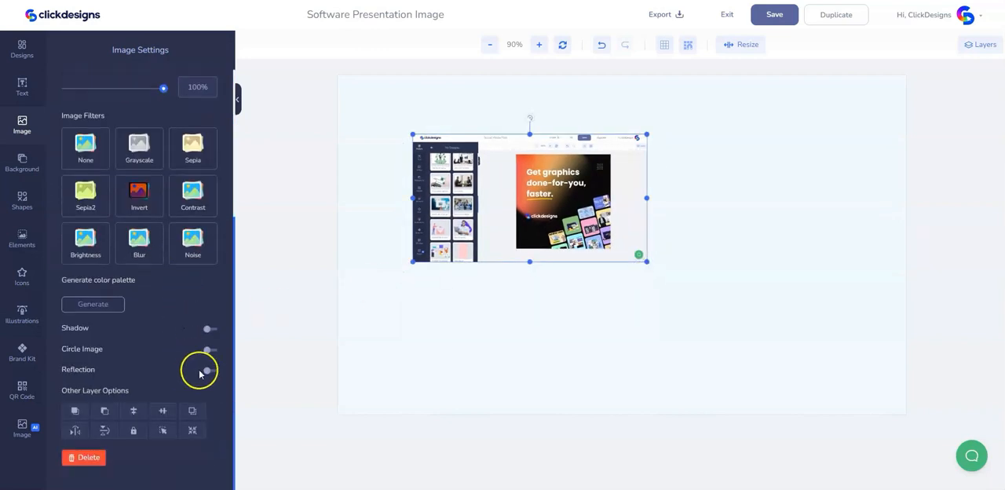
left_click(209, 331)
left_click_drag(101, 396, 93, 404)
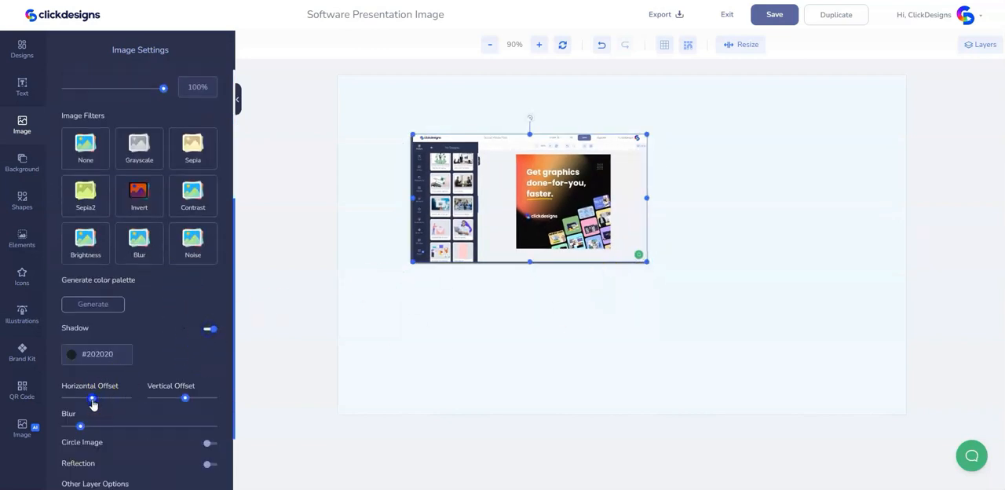
left_click(71, 354)
mouse_move(162, 437)
left_mouse_down()
mouse_move(151, 425)
mouse_move(162, 438)
left_mouse_up()
left_click(186, 411)
left_click(71, 356)
left_click(497, 336)
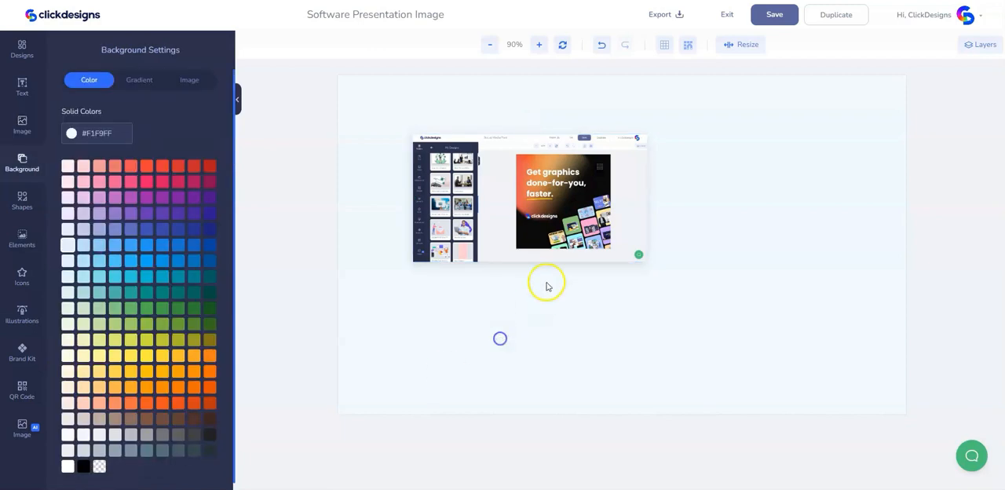
left_click_drag(605, 224, 608, 229)
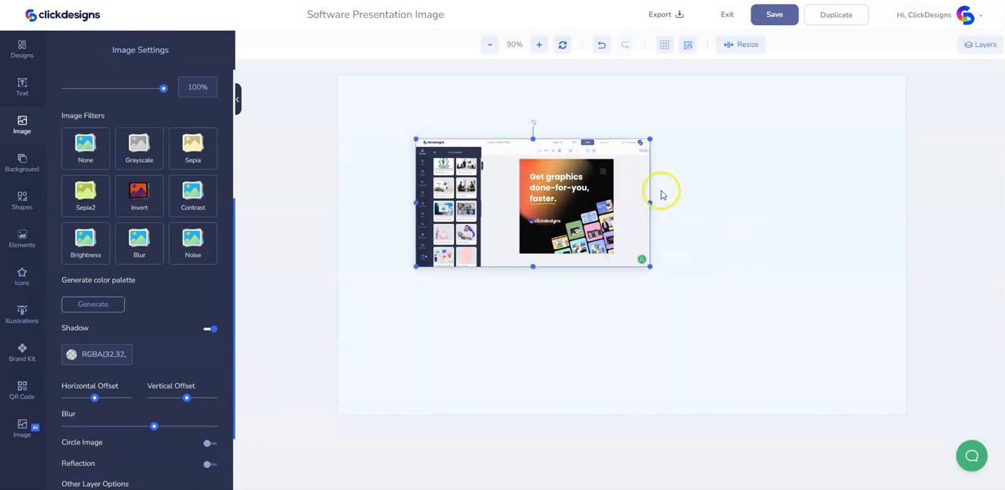
- Add the uploaded screenshot showing the Elements panel to the canvas
left_click(23, 126)
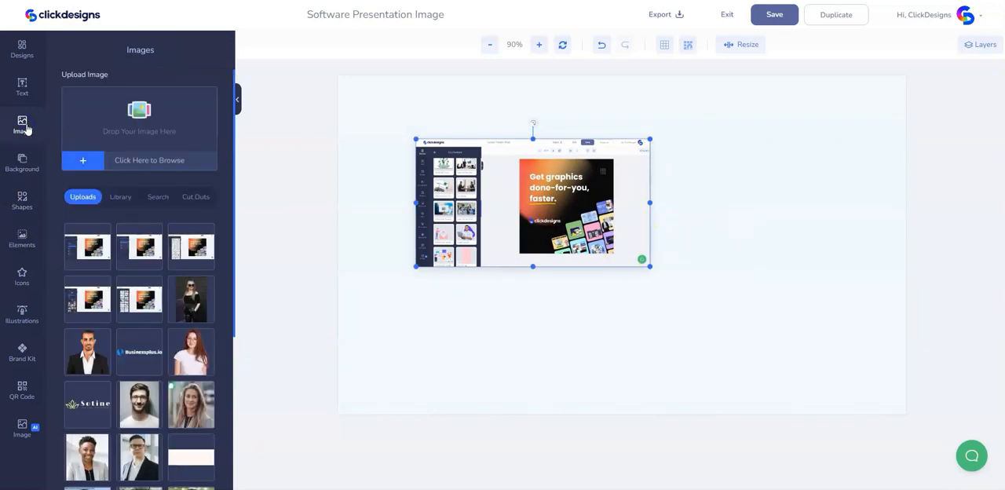
left_click_drag(209, 247, 655, 233)
left_click(703, 193)
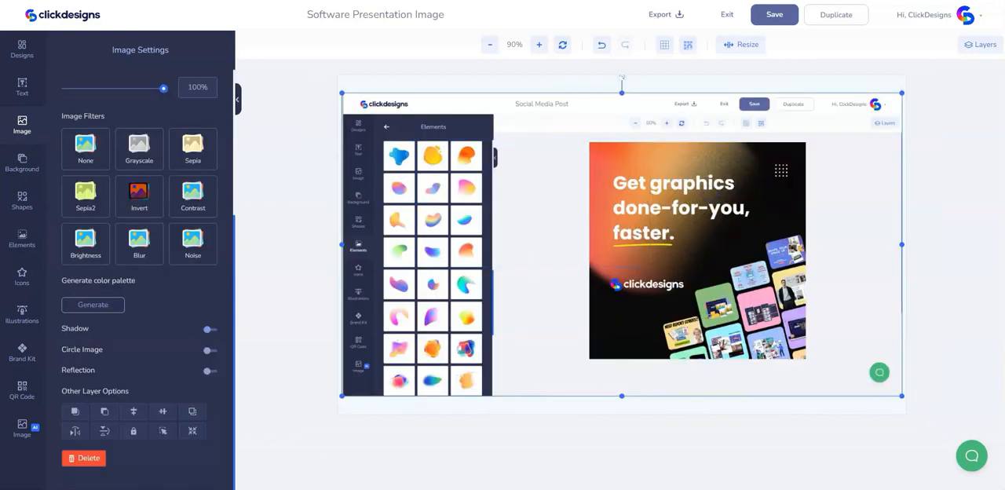
- Crop the second screenshot to its Elements panel with six rows of shapes, and place it just to the right of the first screenshot
scroll(110, 235, "up", 3)
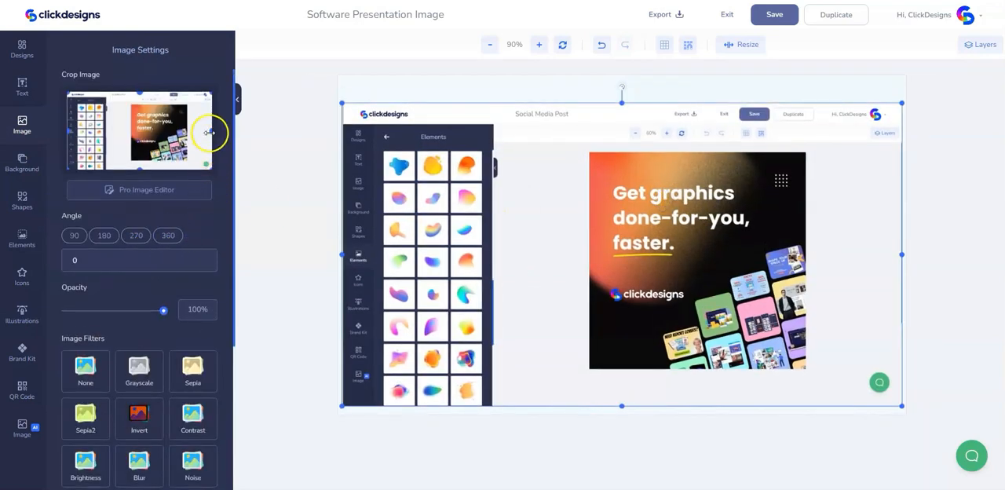
left_click_drag(104, 145, 104, 144)
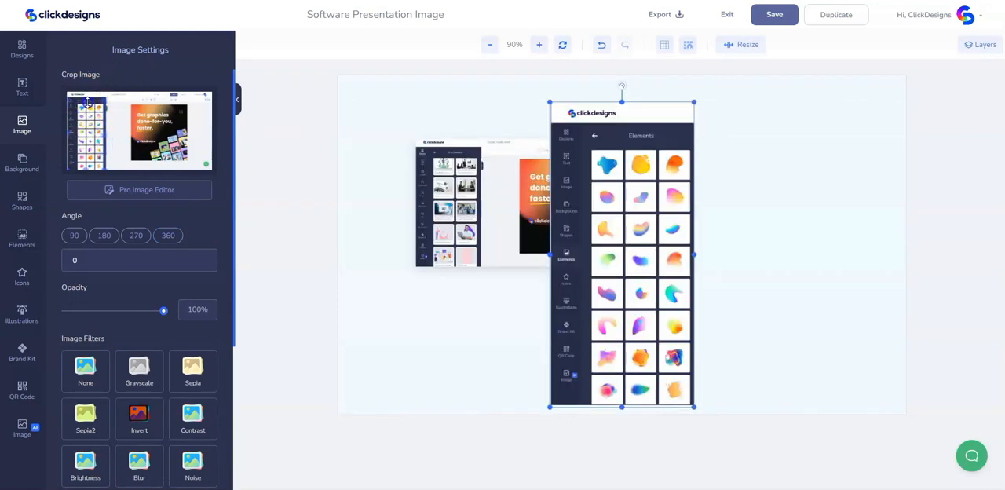
left_click_drag(100, 98, 99, 102)
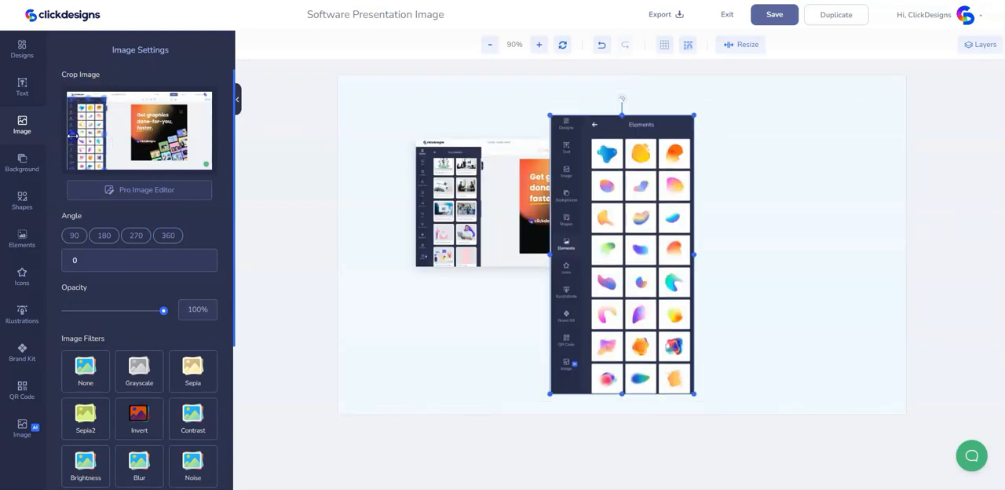
left_click_drag(76, 138, 77, 138)
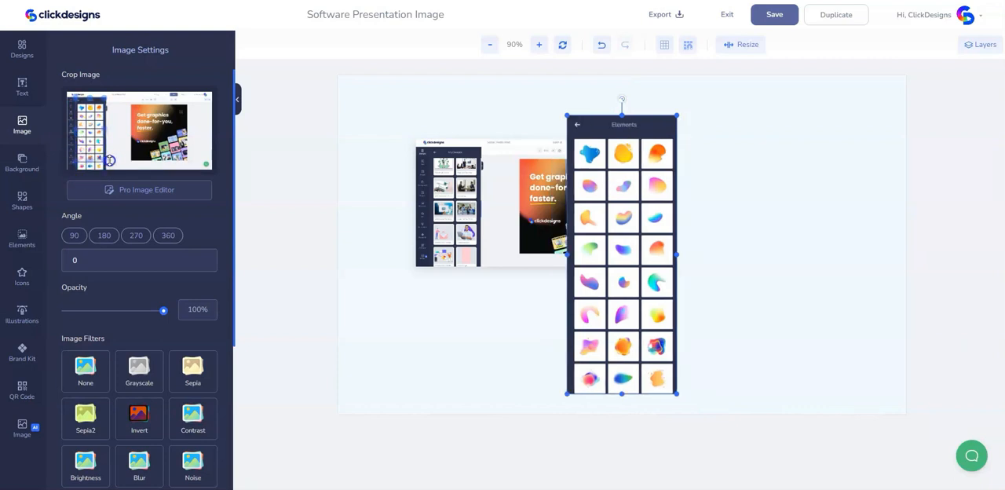
left_click_drag(110, 160, 115, 156)
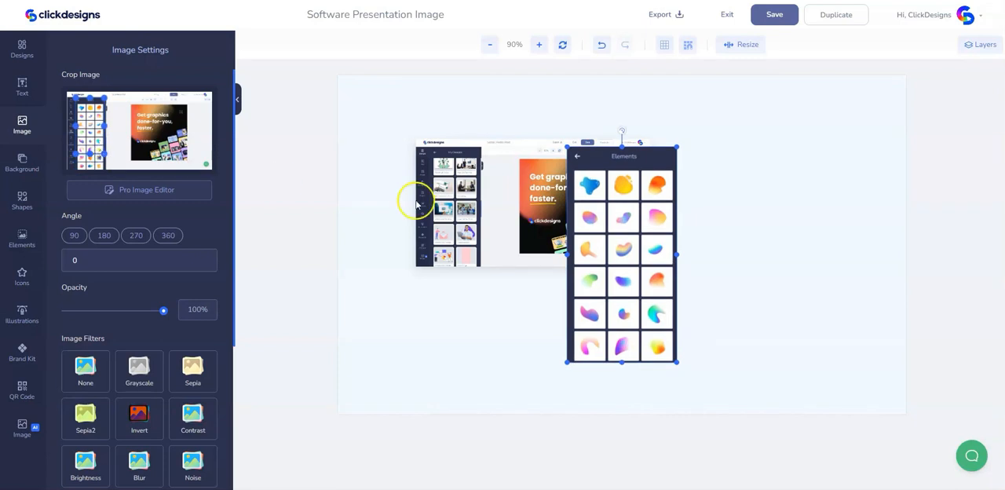
left_click_drag(628, 221, 720, 215)
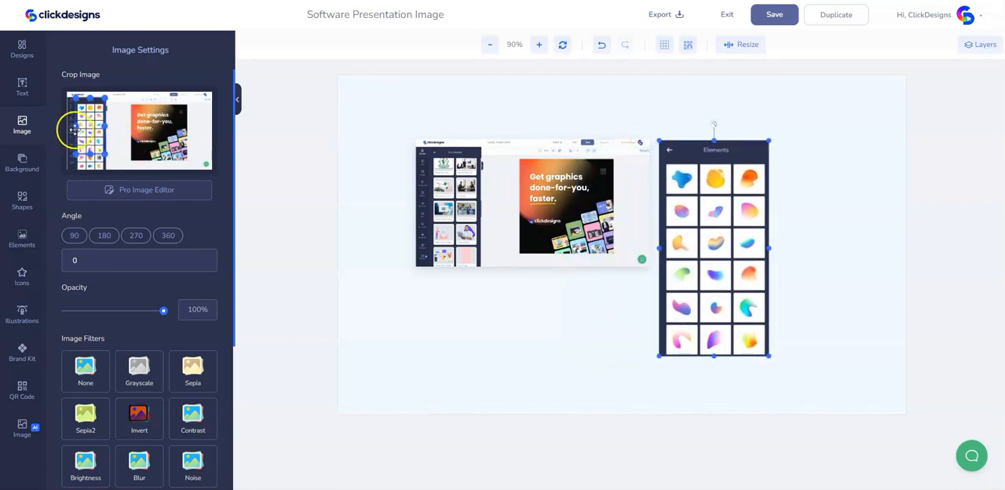
left_click_drag(75, 124, 79, 125)
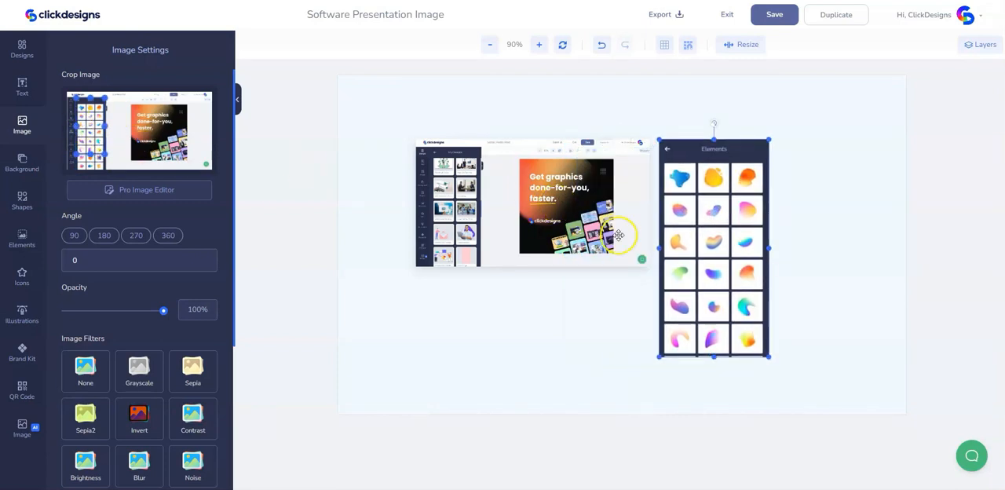
- Trim the lower edge of the Elements panel crop slightly and move it up beside the first screenshot
left_click_drag(712, 270, 714, 273)
left_click_drag(100, 154, 100, 153)
left_click_drag(714, 201, 718, 158)
- Give the Elements panel image a translucent dark shadow with centred offsets and blur at about 30% of its range
scroll(167, 369, "down", 3)
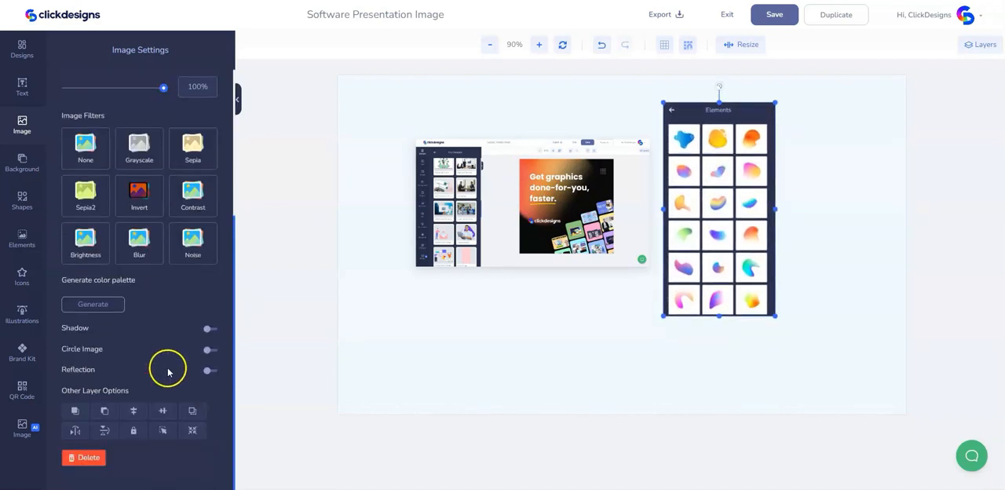
left_click(209, 328)
left_click_drag(105, 398, 96, 401)
left_click_drag(190, 406, 188, 404)
left_click(71, 354)
left_click_drag(163, 445, 161, 438)
left_click(179, 416)
left_click_drag(67, 427, 102, 431)
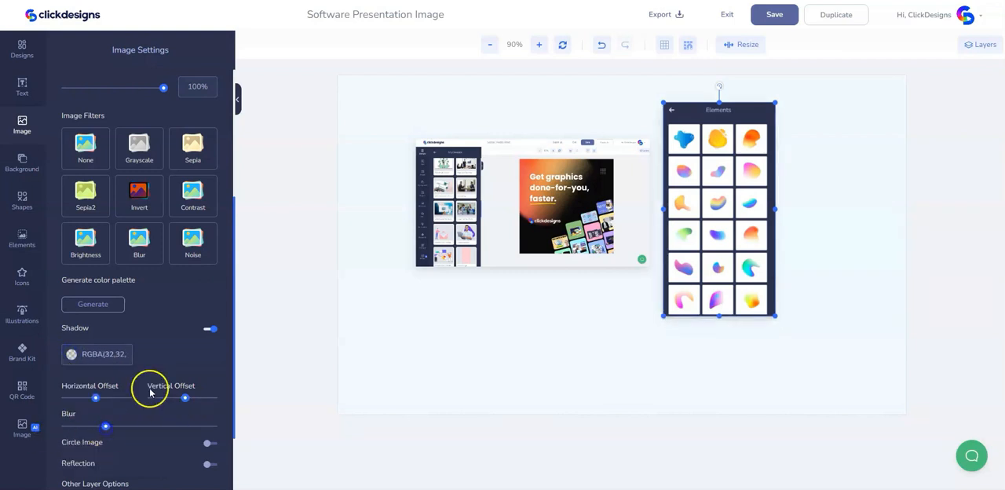
- Fine-tune the right edge of the Elements panel crop, shift the image slightly down, and enlarge it to about one fifth of the canvas width
scroll(99, 190, "up", 3)
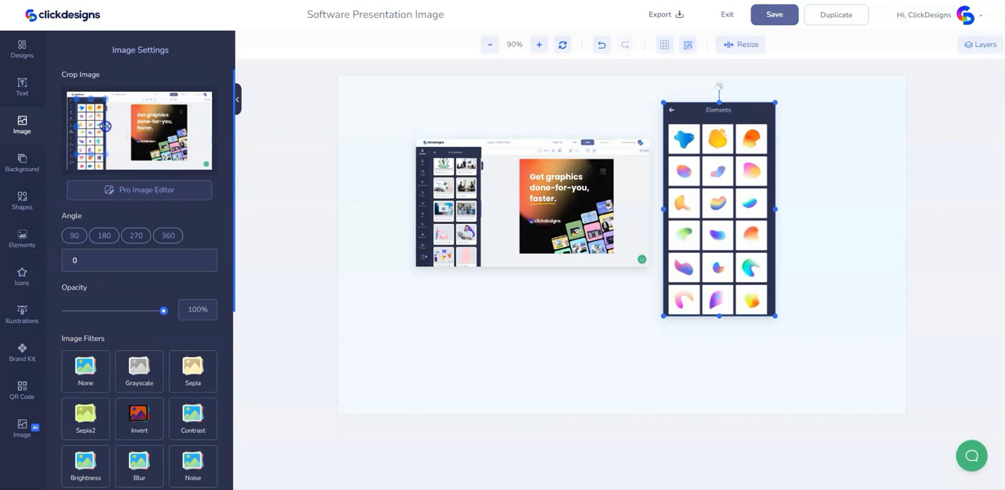
left_click_drag(106, 126, 106, 127)
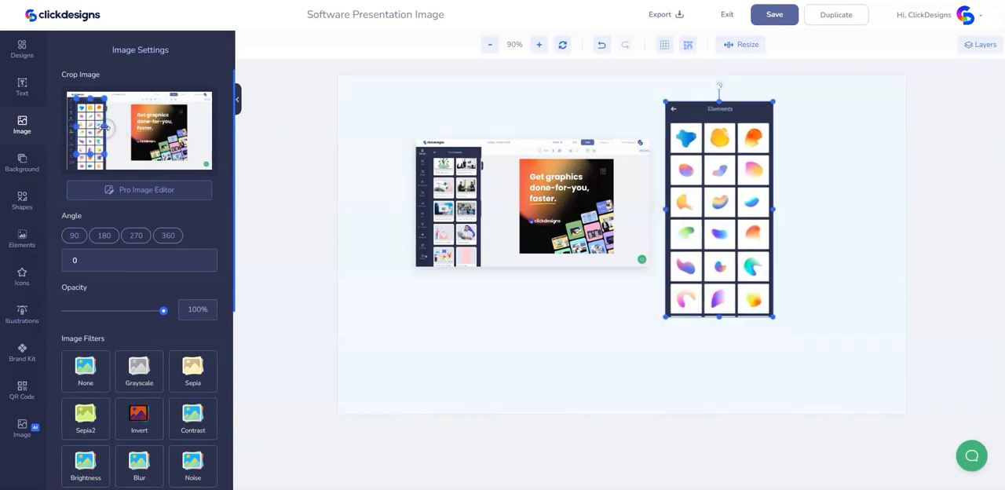
left_click(784, 252)
left_click(742, 251)
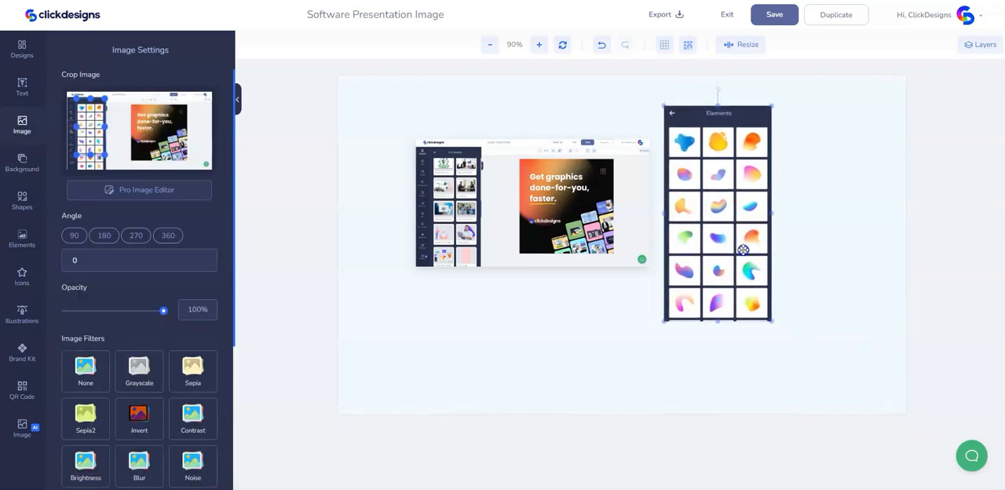
left_click_drag(742, 249, 744, 253)
left_click_drag(772, 324, 777, 333)
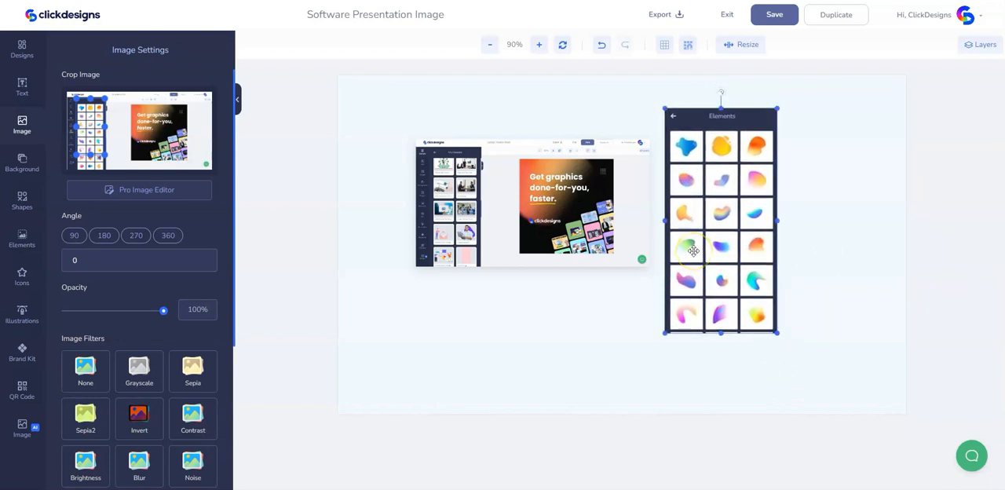
- Add the uploaded screenshot showing the Images panel to the canvas
left_click(26, 134)
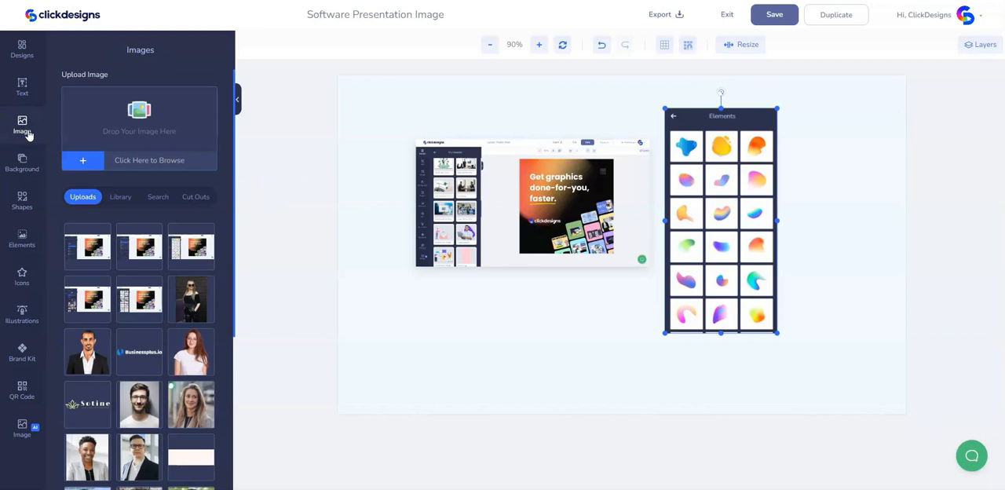
left_click(94, 299)
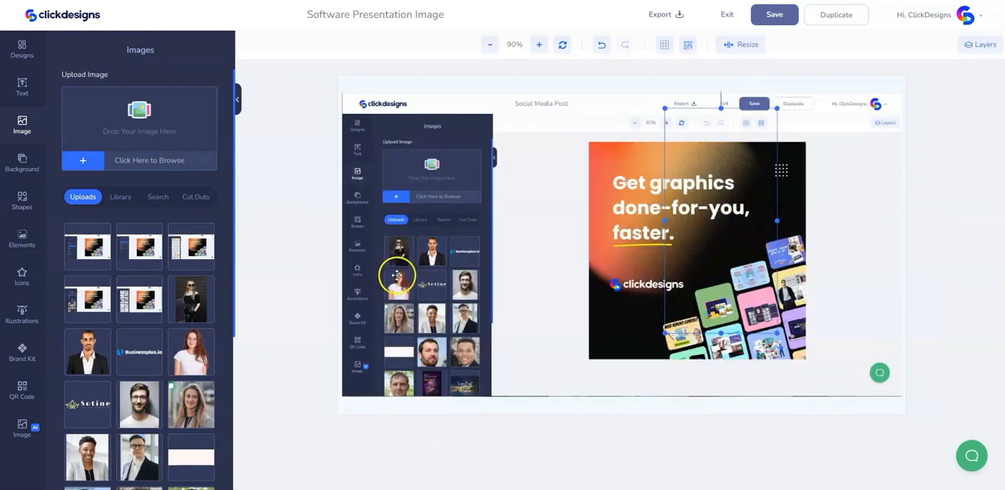
left_click_drag(397, 275, 406, 278)
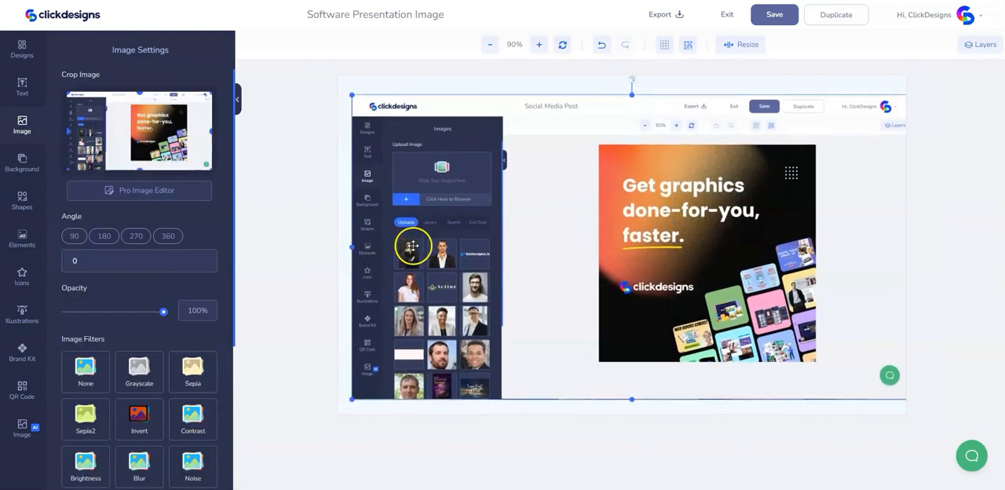
- Crop the Images panel screenshot to its Upload Image section, scale it down, and place it over the first screenshot's lower-left corner
left_click_drag(208, 170, 183, 162)
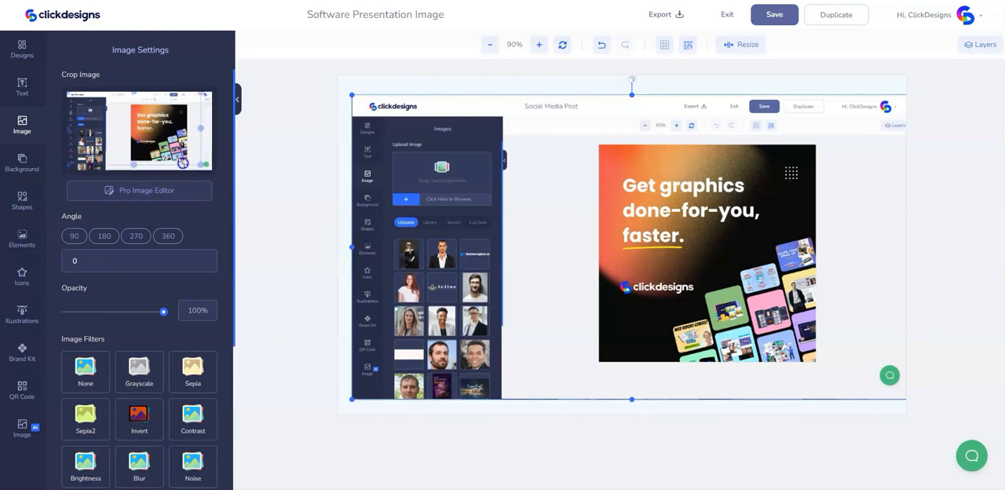
left_click_drag(120, 139, 91, 119)
left_click_drag(630, 276, 471, 275)
left_click_drag(86, 152, 95, 128)
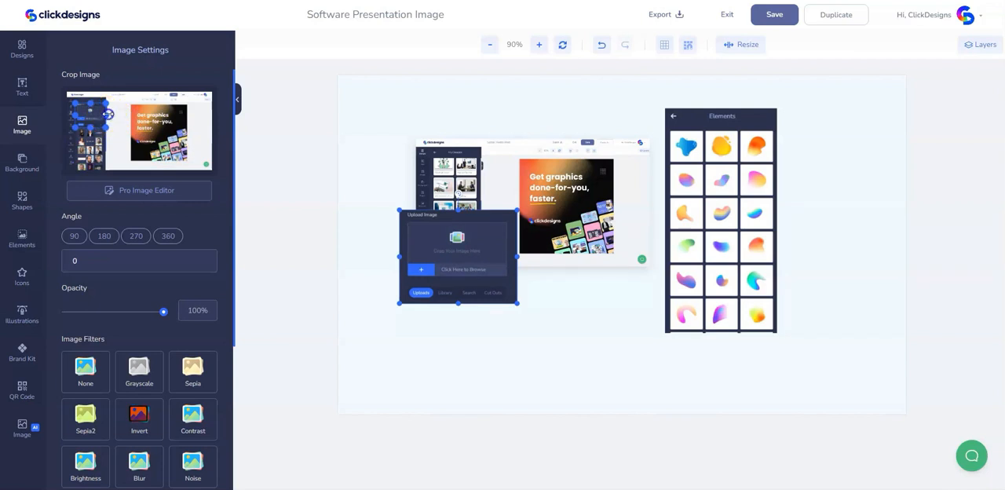
left_click_drag(105, 118, 92, 102)
left_click_drag(463, 288, 462, 303)
mouse_move(513, 320)
left_mouse_down()
mouse_move(478, 298)
mouse_move(495, 327)
left_mouse_up()
- Give the Upload Image crop a translucent dark shadow with centred offsets and blur at about 35% of its range
scroll(162, 340, "down", 3)
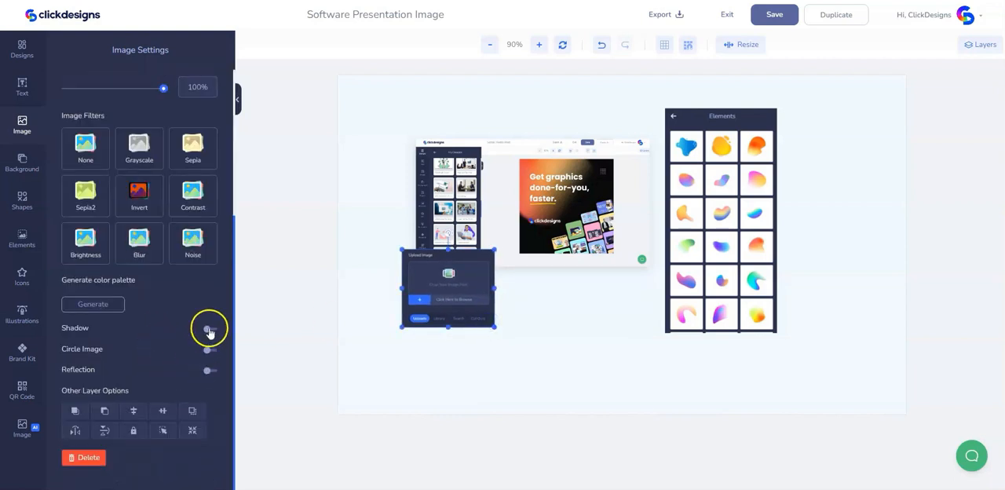
left_click(210, 330)
left_click_drag(99, 398, 96, 399)
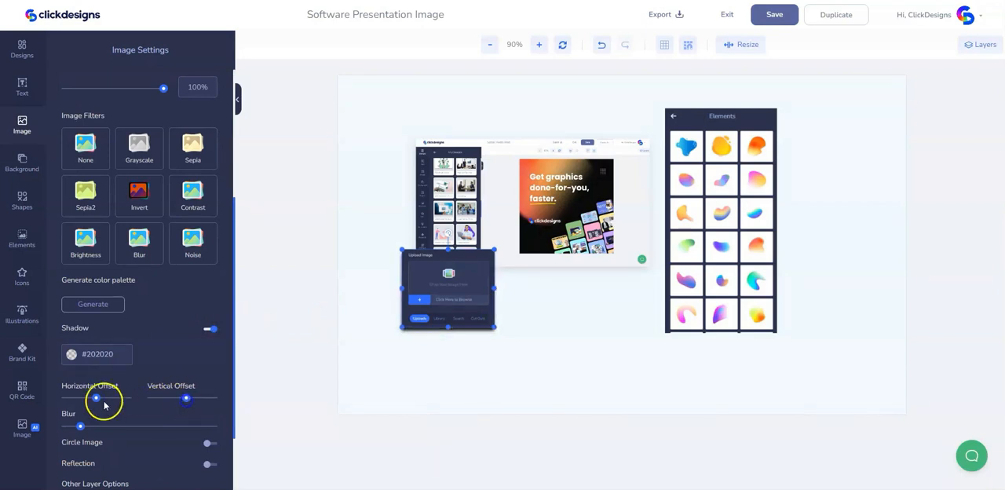
left_click(71, 354)
mouse_move(161, 433)
left_mouse_down()
mouse_move(160, 416)
mouse_move(163, 430)
left_mouse_up()
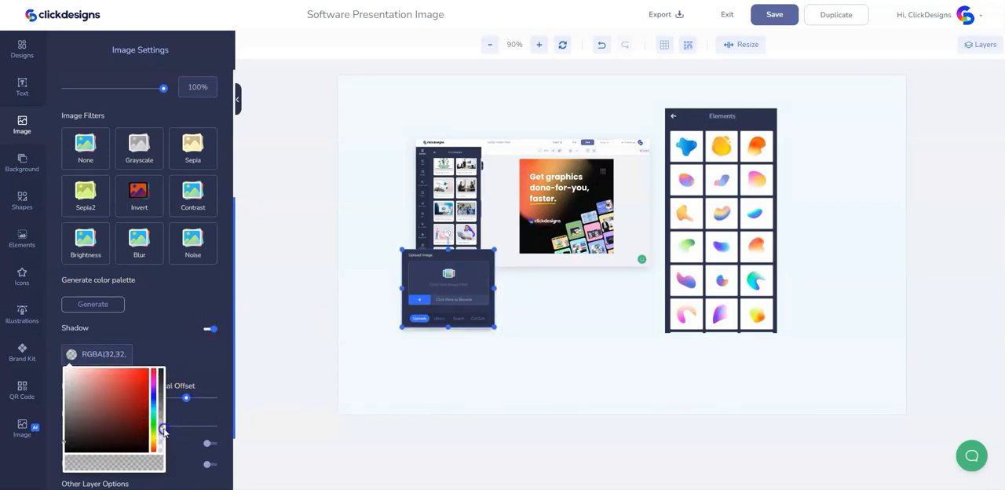
left_click(191, 373)
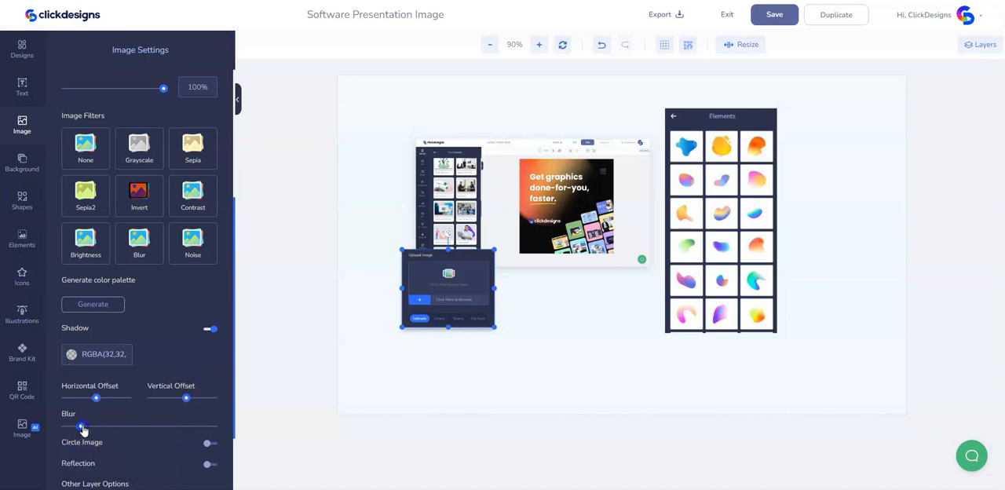
left_click_drag(89, 428, 116, 431)
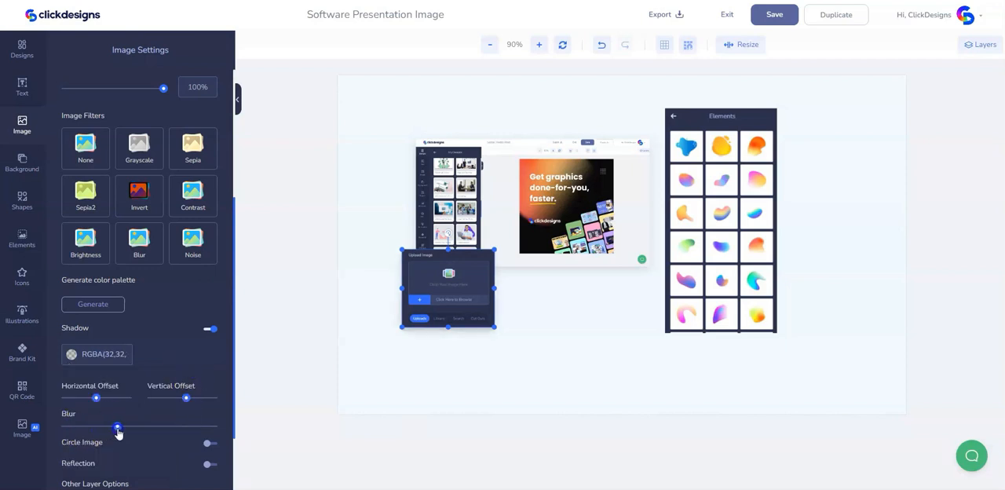
left_click(494, 383)
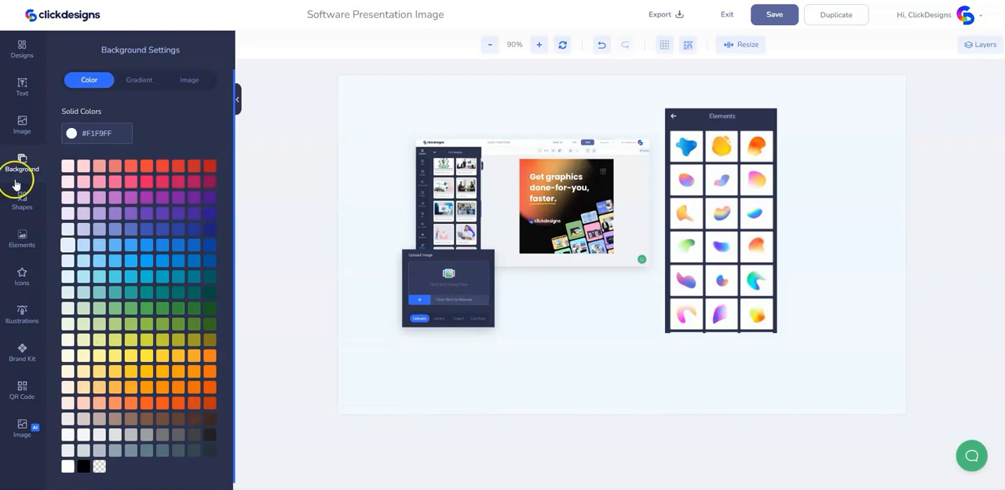
- Add the uploaded screenshot showing the open font list in Text Settings to the canvas
left_click(23, 131)
left_click(30, 137)
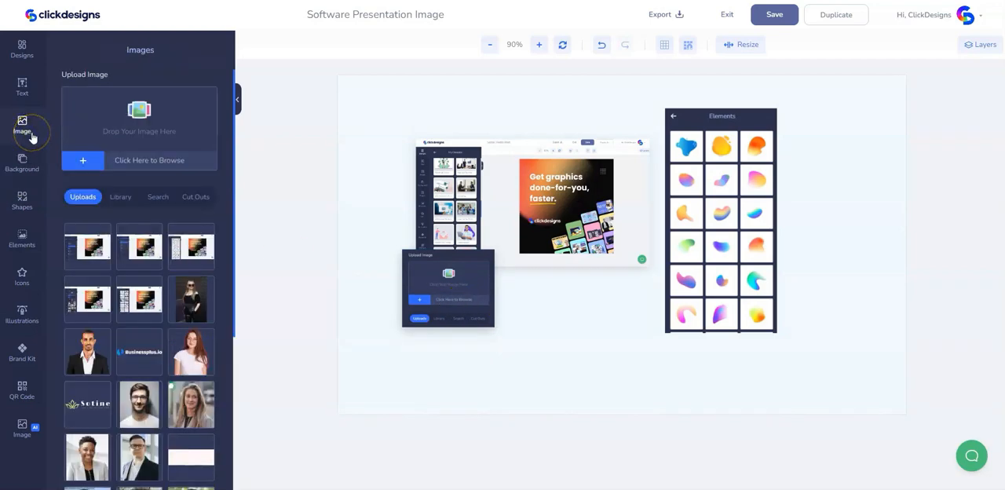
left_click(144, 251)
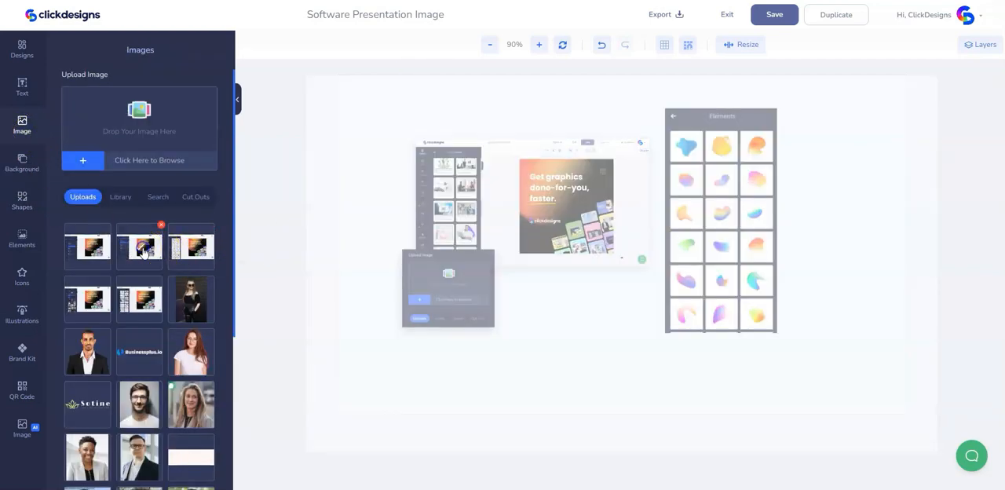
left_click(652, 240)
left_click(193, 165)
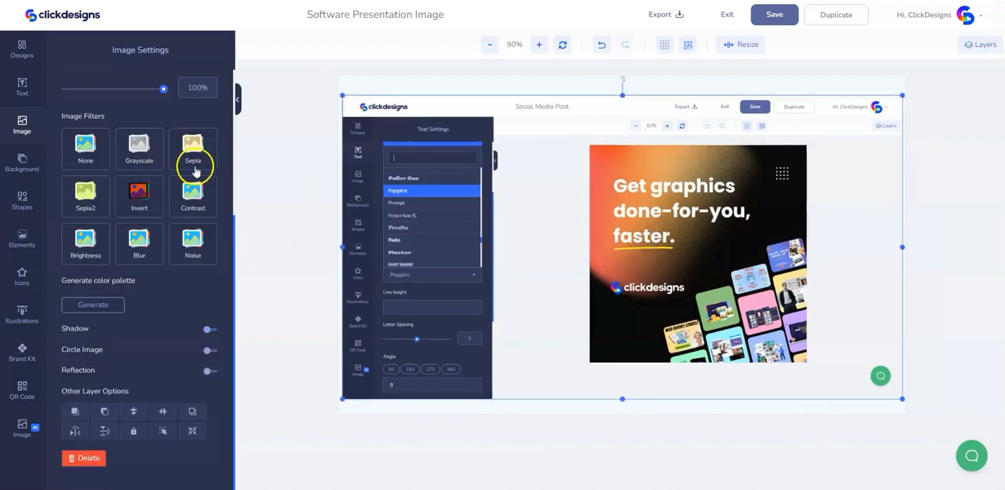
- Crop the Text Settings screenshot to its font list and move it over the lower part of the Elements panel image
scroll(196, 180, "up", 3)
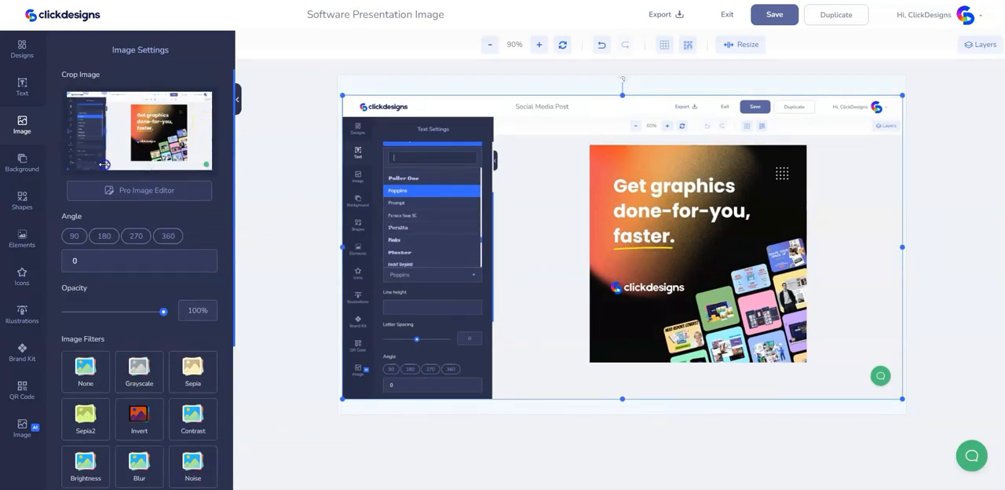
left_click_drag(104, 165, 104, 165)
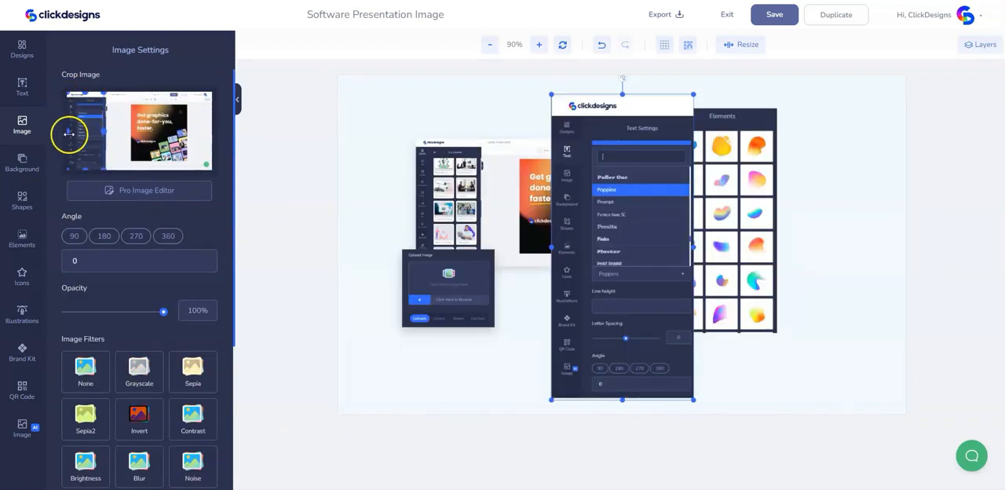
left_click_drag(75, 137, 75, 137)
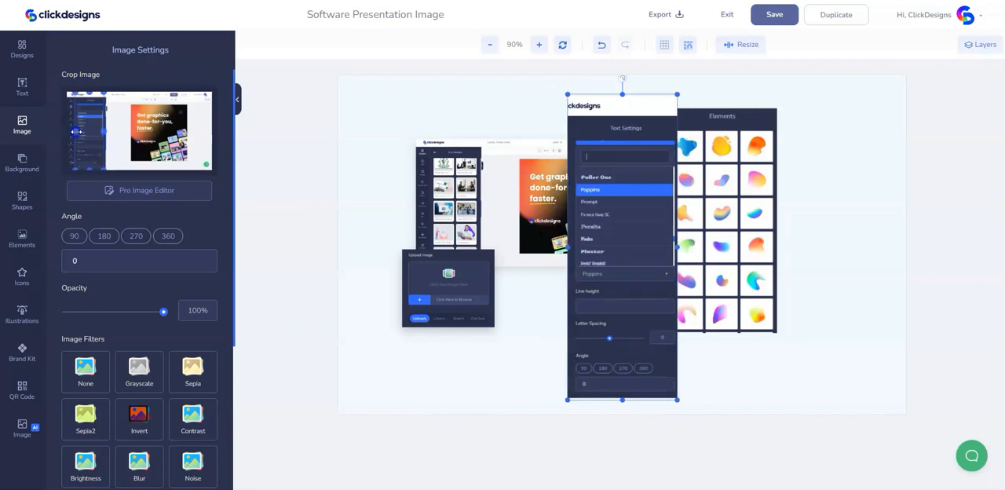
left_click_drag(91, 99, 91, 106)
left_click_drag(91, 168, 112, 142)
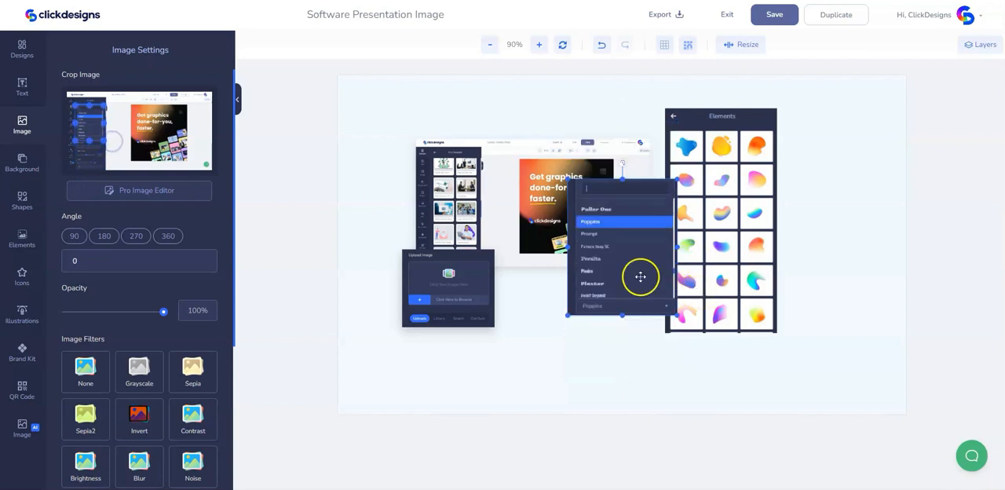
left_click_drag(631, 277, 759, 331)
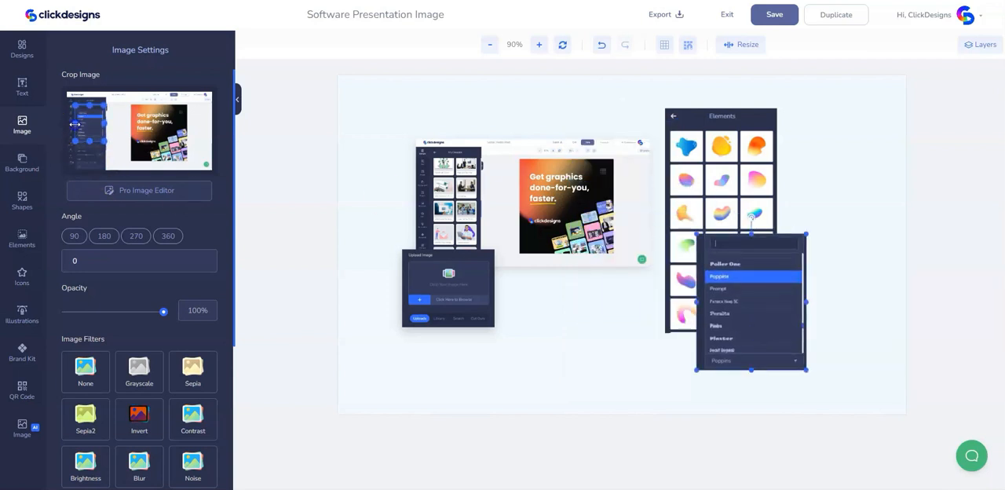
left_click_drag(75, 126, 76, 126)
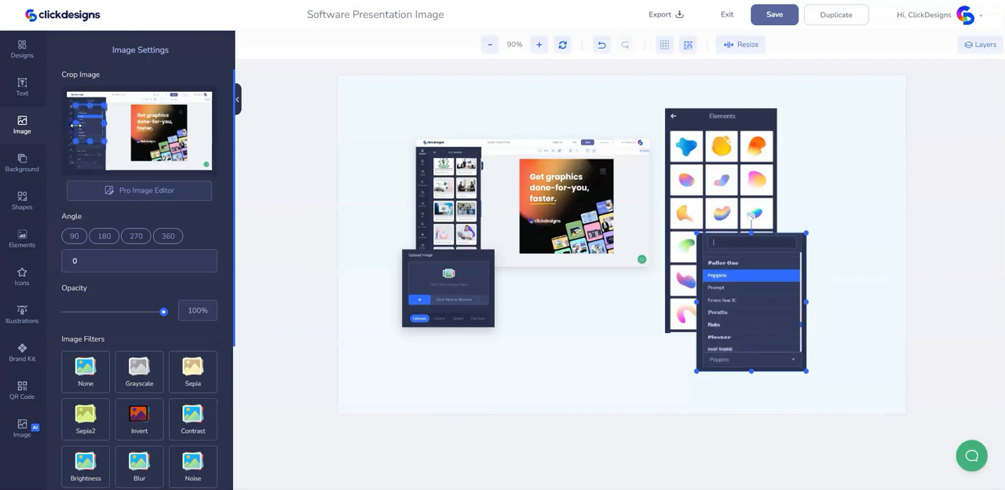
- Scale the font list crop down to about 16% of the canvas width and overlap it with the Elements panel's lower-right corner
left_click_drag(756, 329, 758, 340)
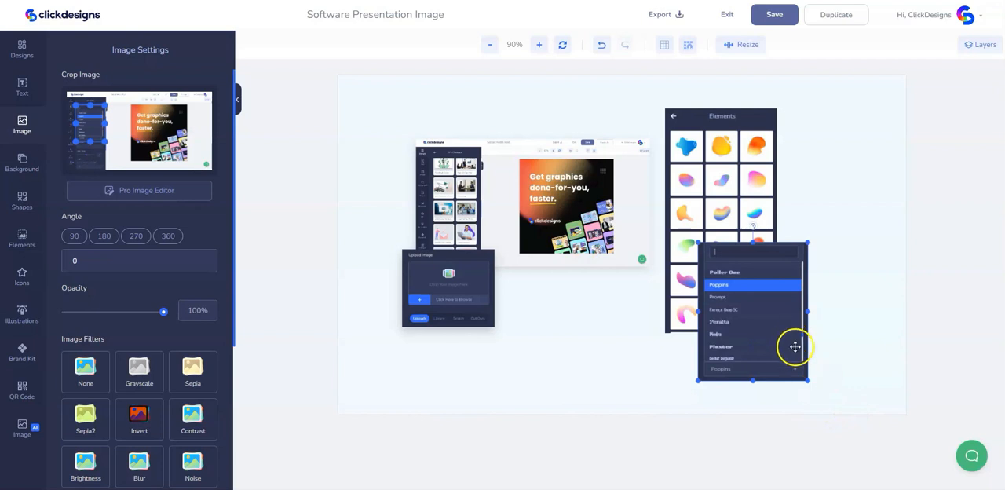
left_click_drag(766, 364, 808, 380)
left_click_drag(786, 348, 833, 342)
left_click_drag(858, 373, 842, 357)
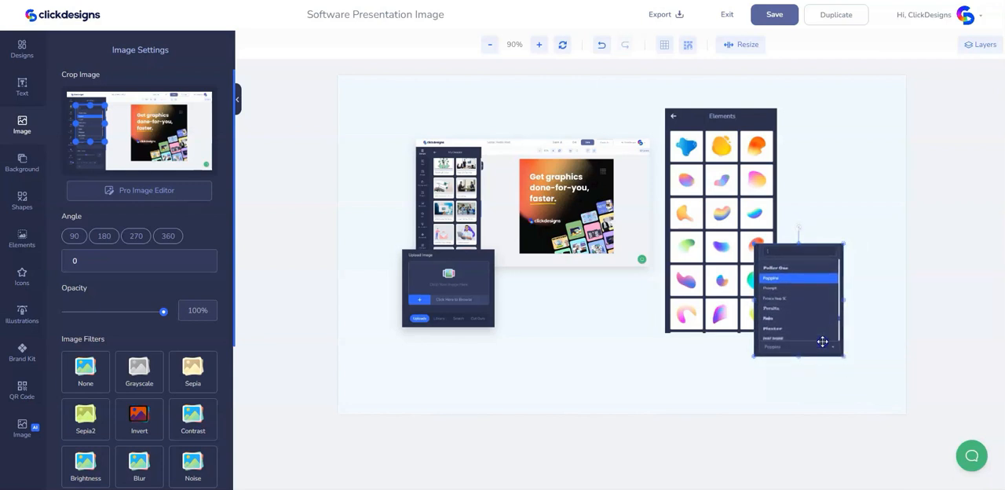
left_click_drag(805, 322, 805, 325)
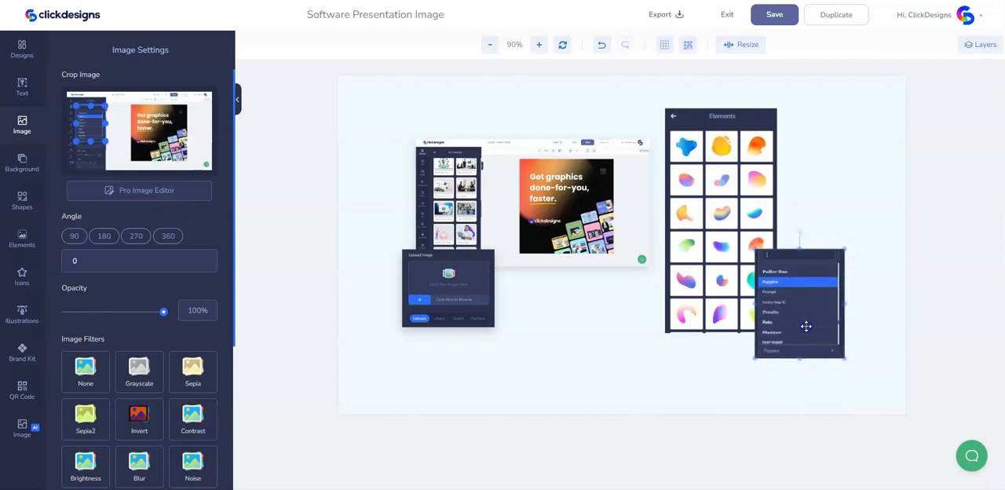
- Give the font list crop a translucent dark shadow with centred offsets and blur at about 35% of its range
scroll(148, 385, "down", 3)
left_click(207, 328)
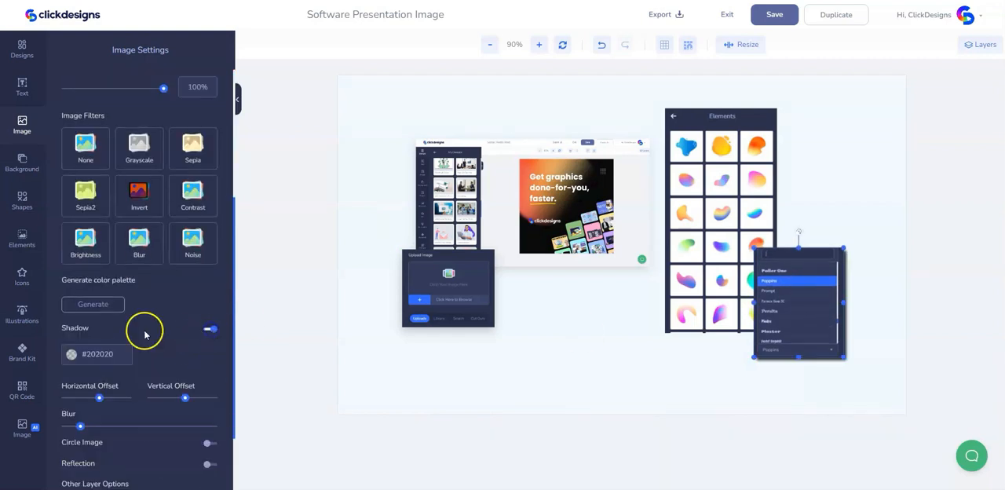
left_click_drag(101, 400, 55, 428)
left_click_drag(187, 402, 185, 402)
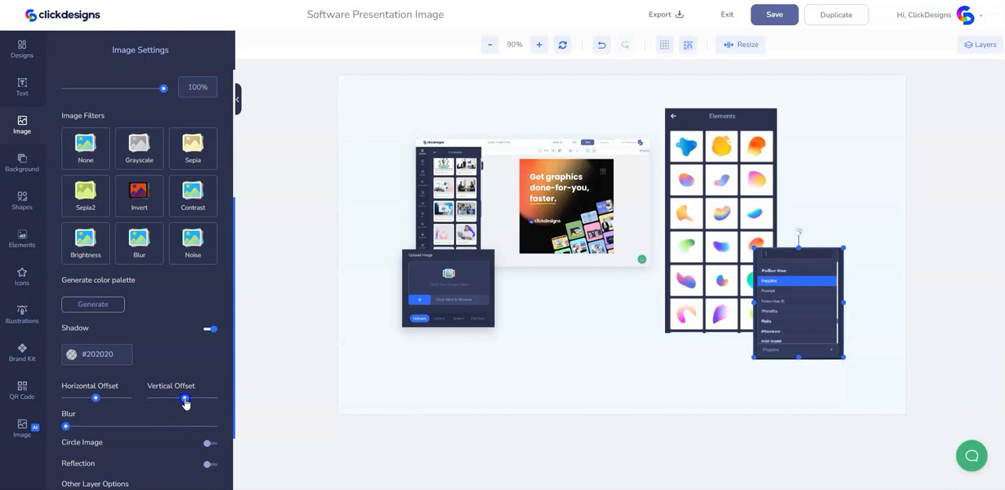
mouse_move(66, 426)
left_mouse_down()
mouse_move(105, 426)
mouse_move(75, 428)
left_mouse_up()
left_click(72, 354)
left_click(161, 434)
left_click(186, 406)
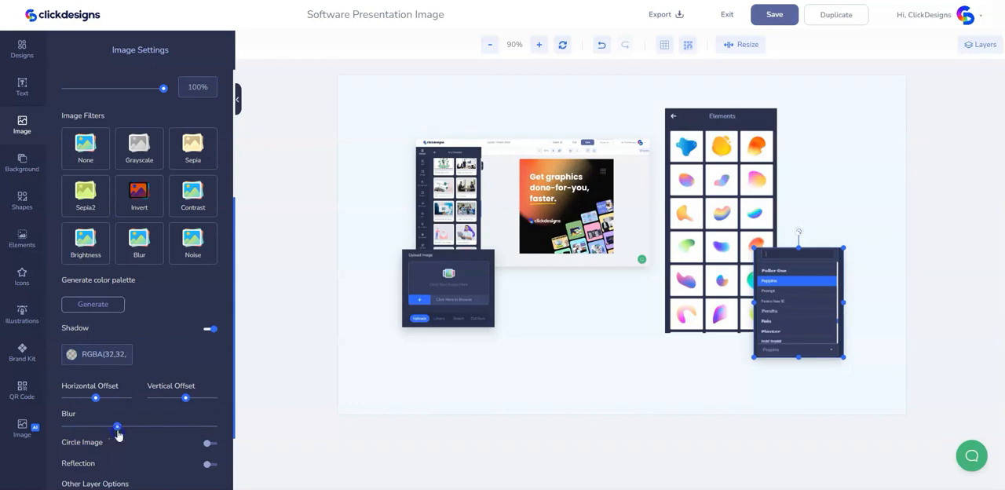
- Add the uploaded screenshot showing the Edit Text box and Open Text AI Writer button to the canvas and select it
left_click(22, 131)
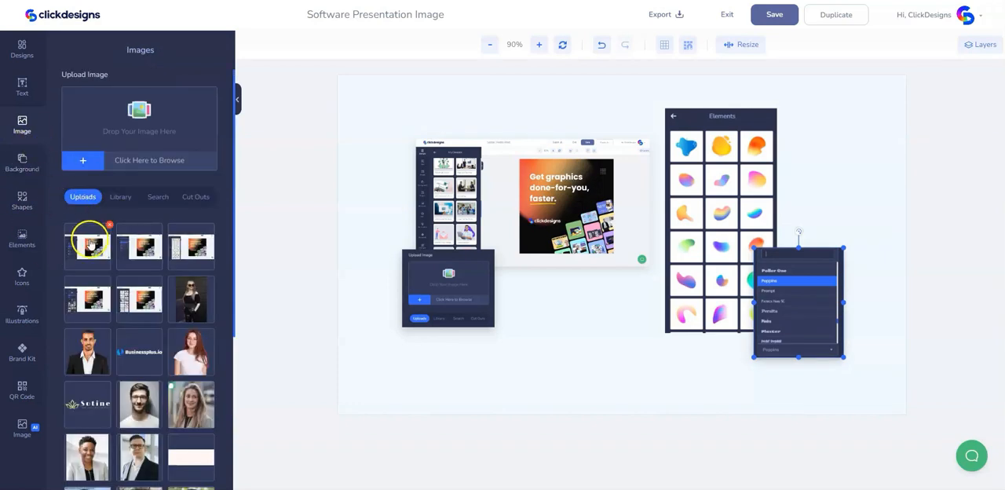
left_click_drag(90, 244, 594, 314)
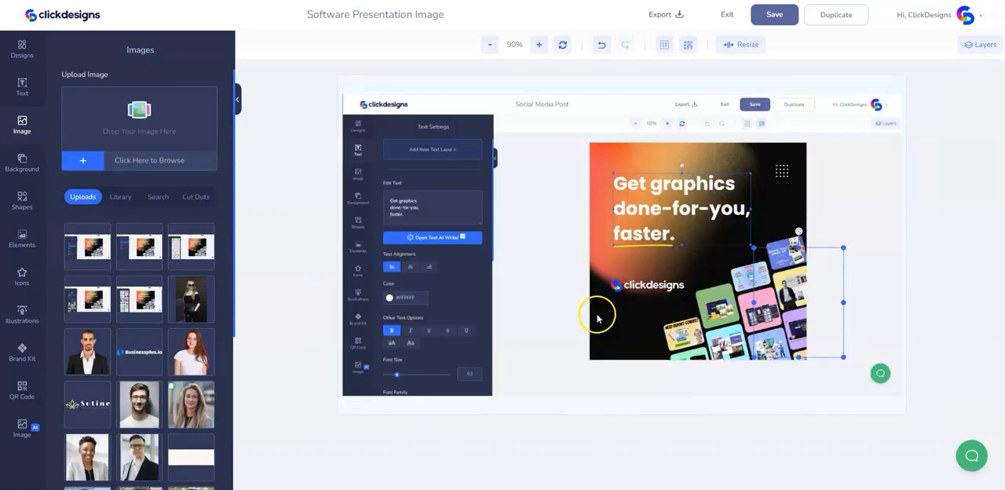
left_click(465, 246)
scroll(115, 142, "up", 3)
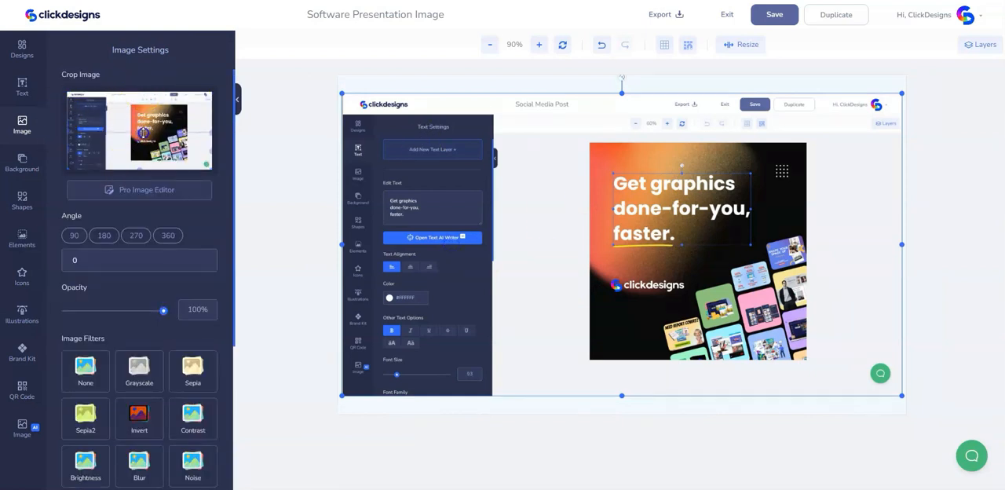
- Crop the Text Settings screenshot to its bold, italic and underline button row and place it beside the Elements panel, above the font list
mouse_move(142, 132)
left_mouse_down()
mouse_move(140, 165)
mouse_move(128, 141)
mouse_move(139, 136)
left_mouse_up()
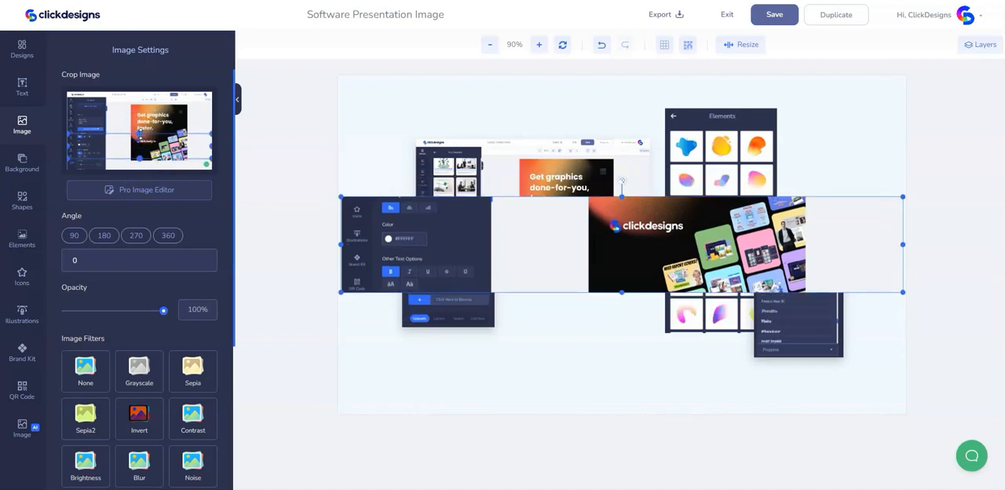
left_click_drag(209, 149, 99, 149)
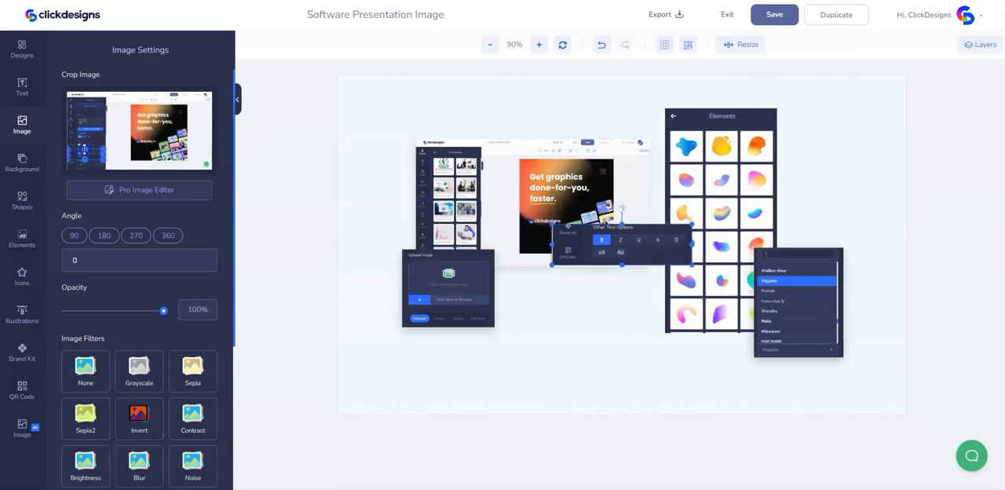
mouse_move(90, 147)
left_mouse_down()
mouse_move(71, 155)
mouse_move(102, 155)
left_mouse_up()
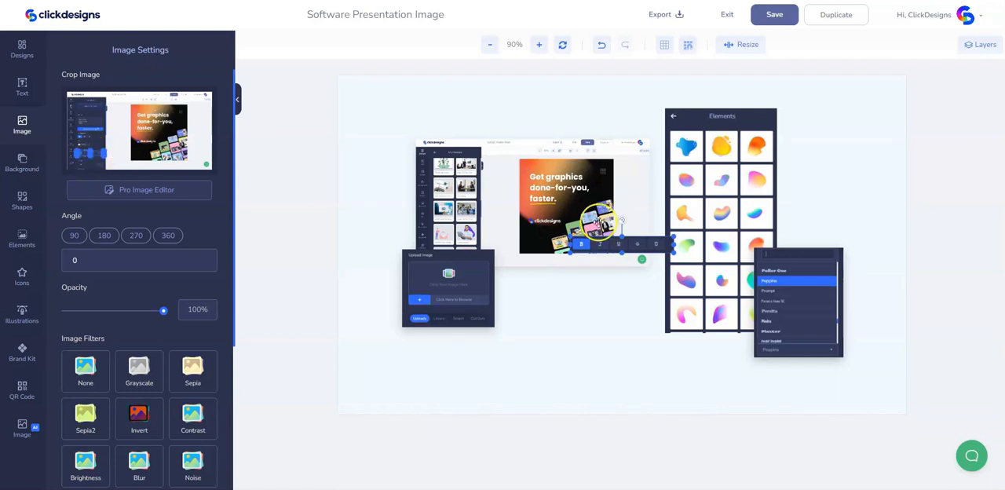
left_click_drag(637, 244, 856, 208)
left_click_drag(90, 161, 99, 155)
left_click_drag(841, 205, 838, 185)
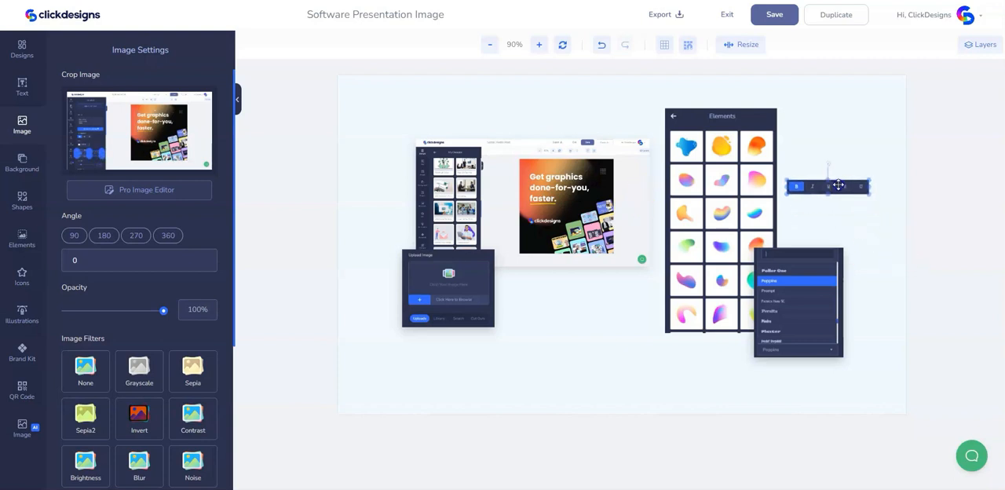
- Give the text style row a translucent dark shadow with centred offsets and blur at about a third of its range
scroll(148, 251, "down", 3)
left_click(210, 331)
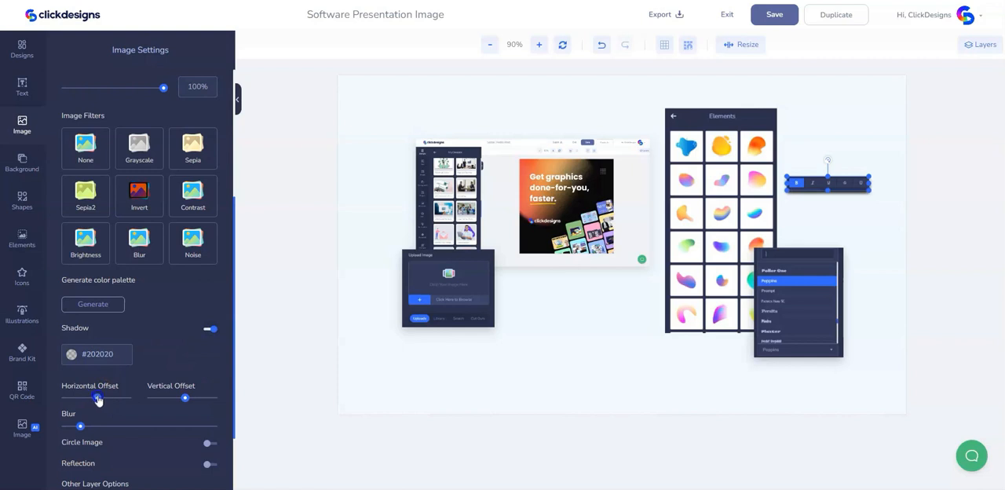
left_click_drag(84, 426, 91, 425)
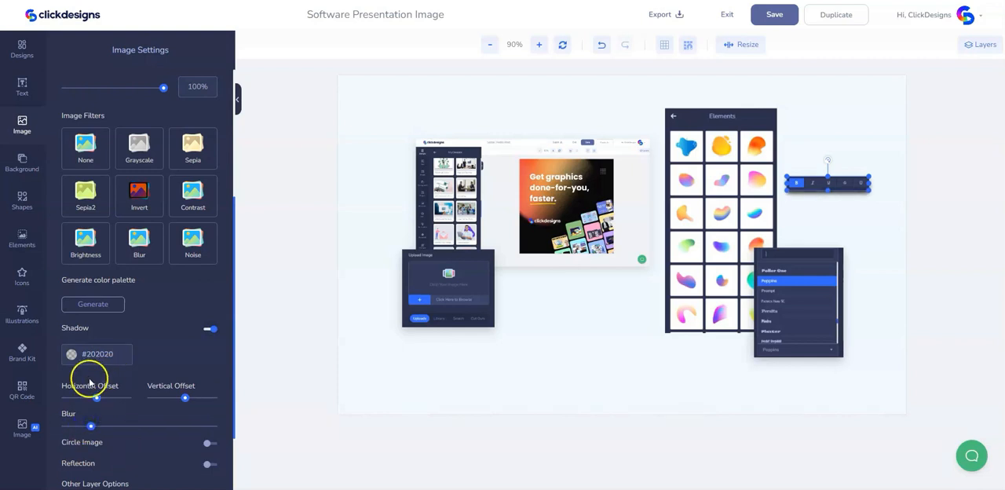
left_click(72, 354)
left_click(161, 431)
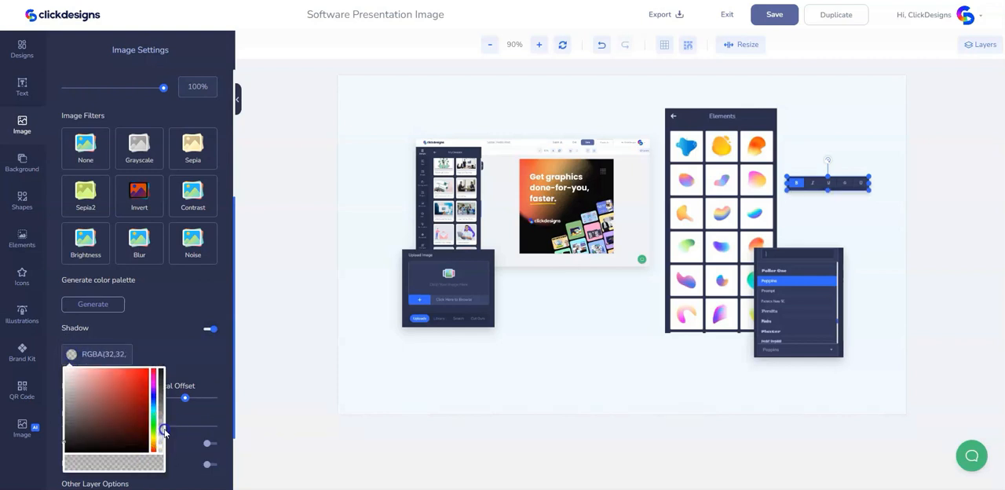
left_click(188, 373)
left_click_drag(86, 431, 105, 430)
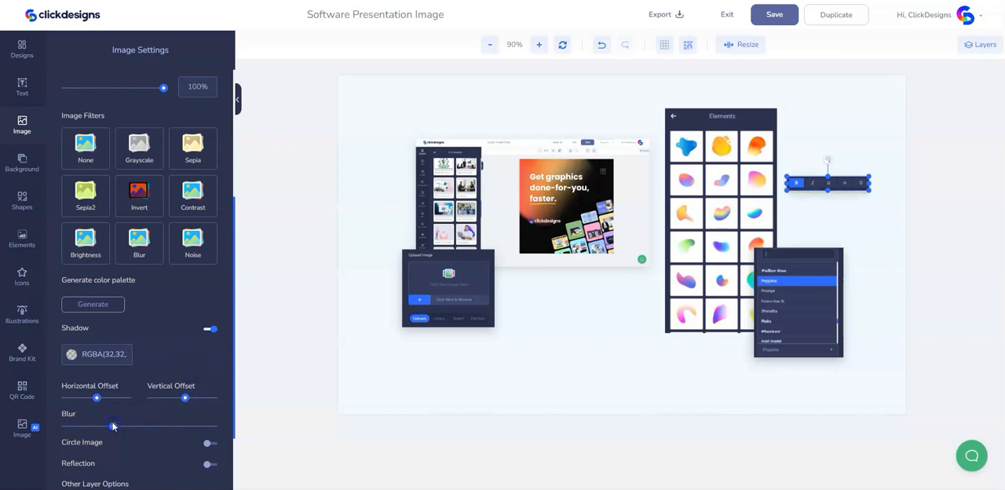
- Add the uploaded screenshot showing the My Designs panel to the canvas and select it
left_click(32, 131)
left_click(149, 248)
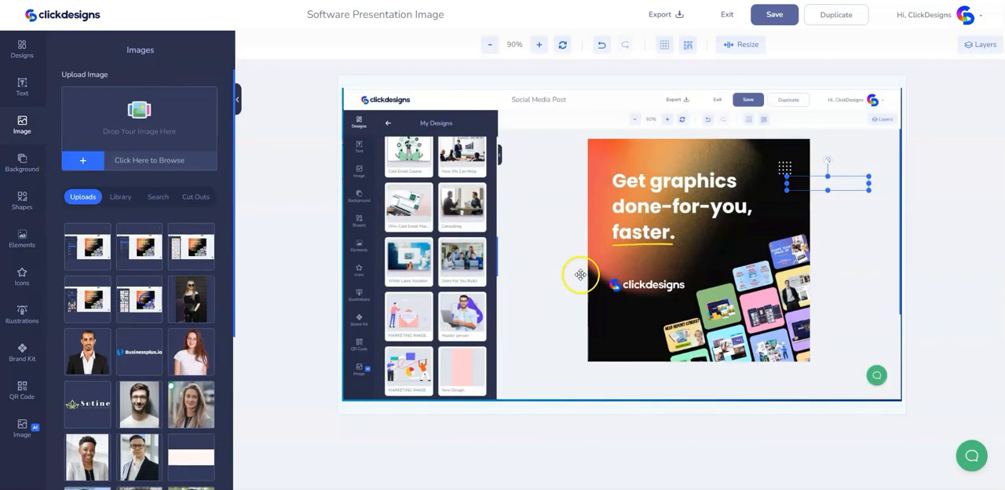
left_click(623, 251)
scroll(130, 172, "up", 3)
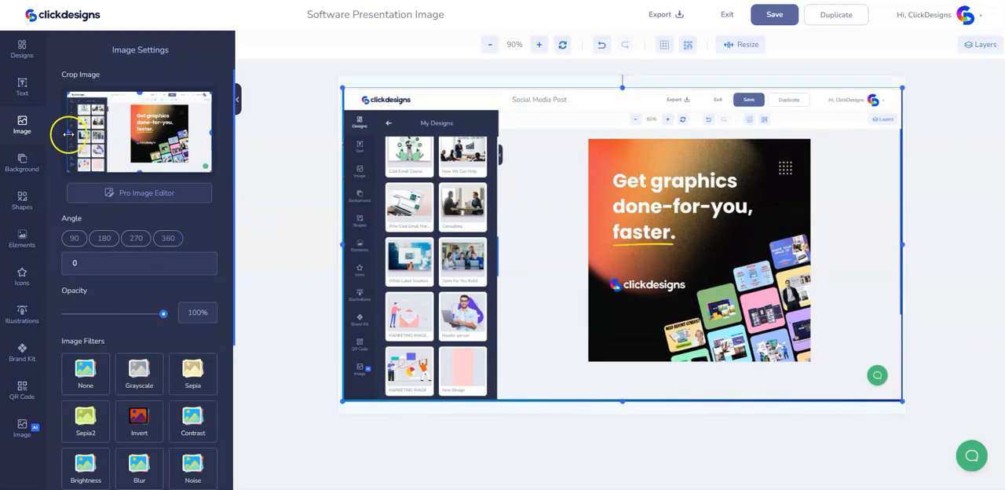
- Crop the My Designs screenshot to its zoom and undo toolbar strip and place it above the main editor screenshot
left_click_drag(138, 145, 173, 179)
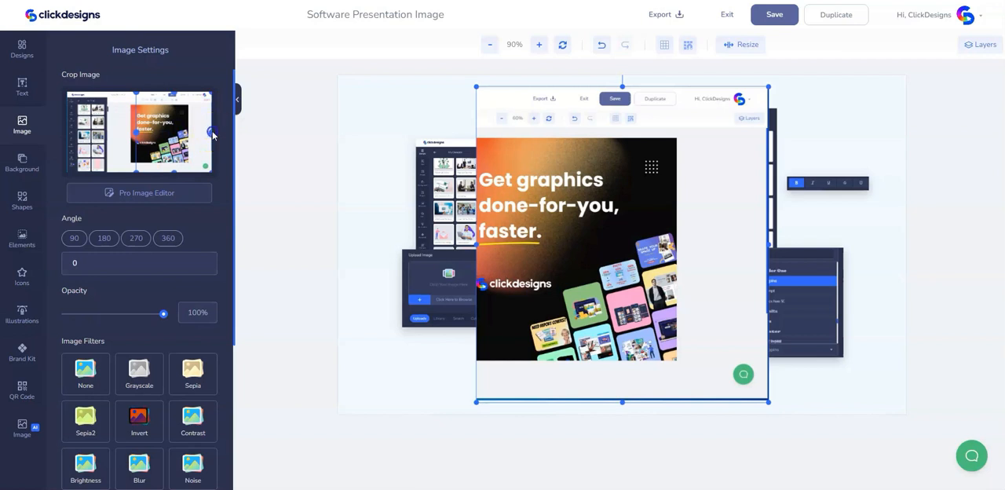
left_click_drag(201, 136, 141, 133)
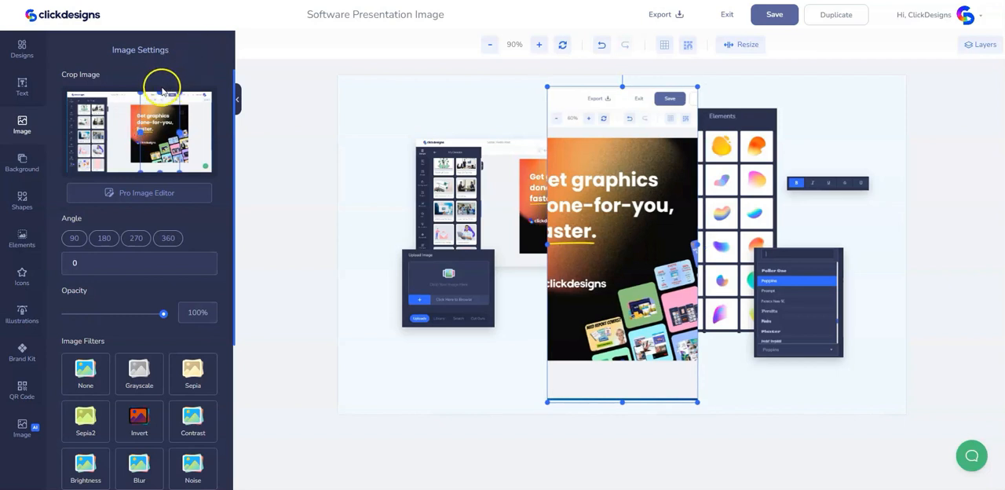
left_click_drag(160, 96, 160, 99)
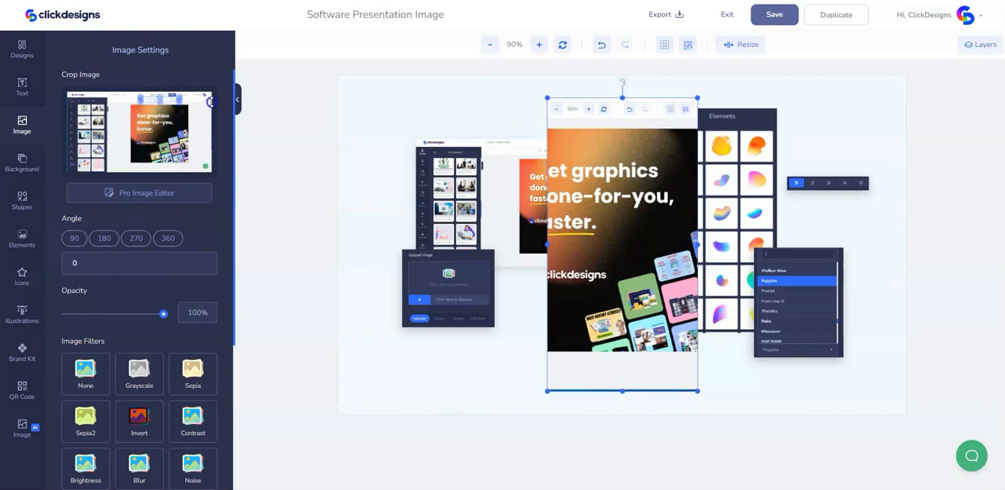
left_click_drag(210, 101, 211, 102)
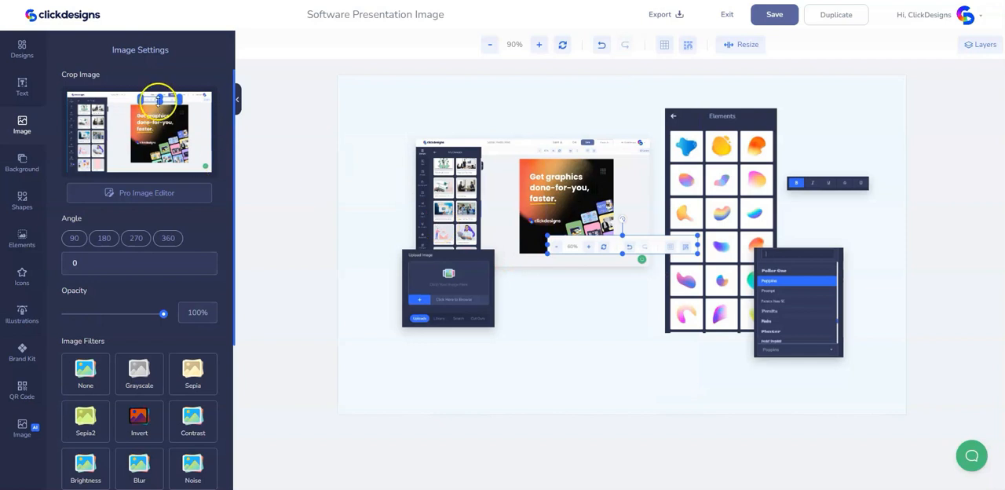
left_click_drag(164, 98, 164, 97)
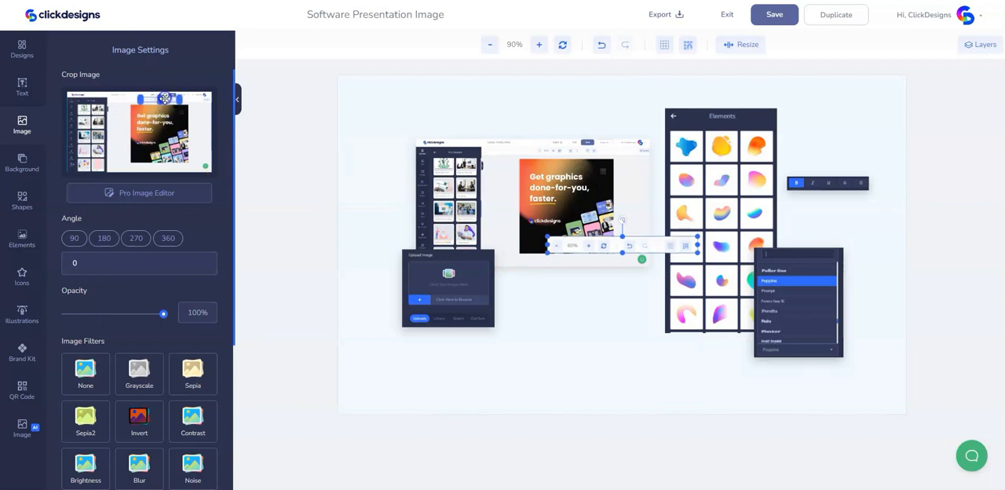
left_click_drag(656, 258, 620, 117)
left_click_drag(505, 108, 539, 124)
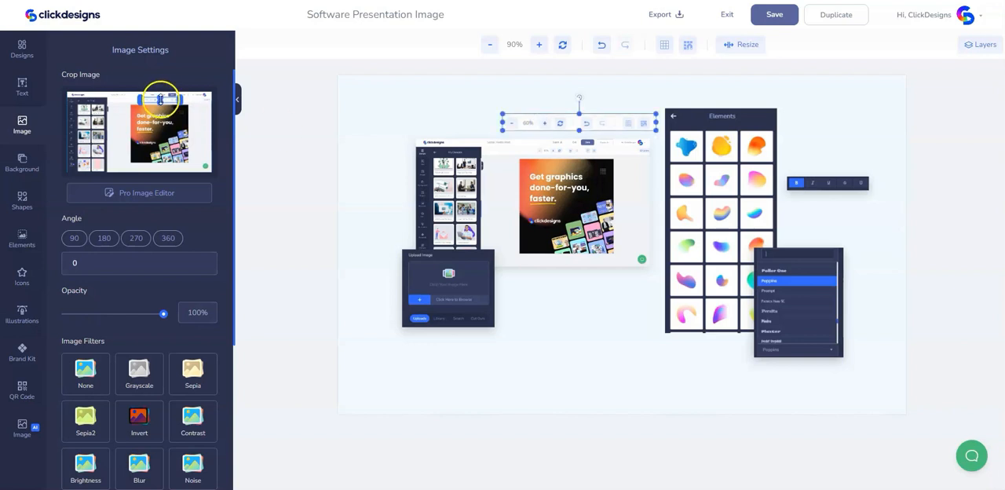
left_click_drag(160, 98, 160, 99)
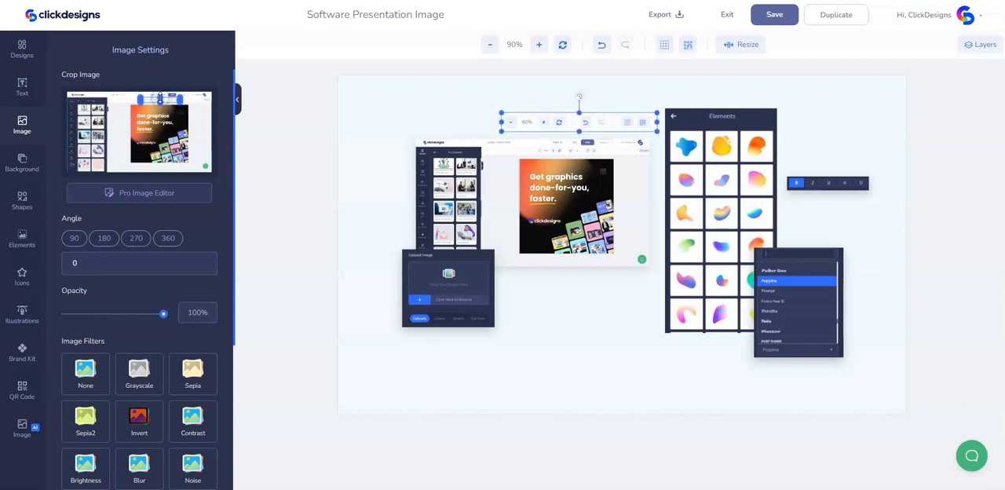
- Give the zoom toolbar crop a translucent dark shadow with centred offsets and blur at about 25% of its range
scroll(49, 307, "down", 5)
left_click(209, 330)
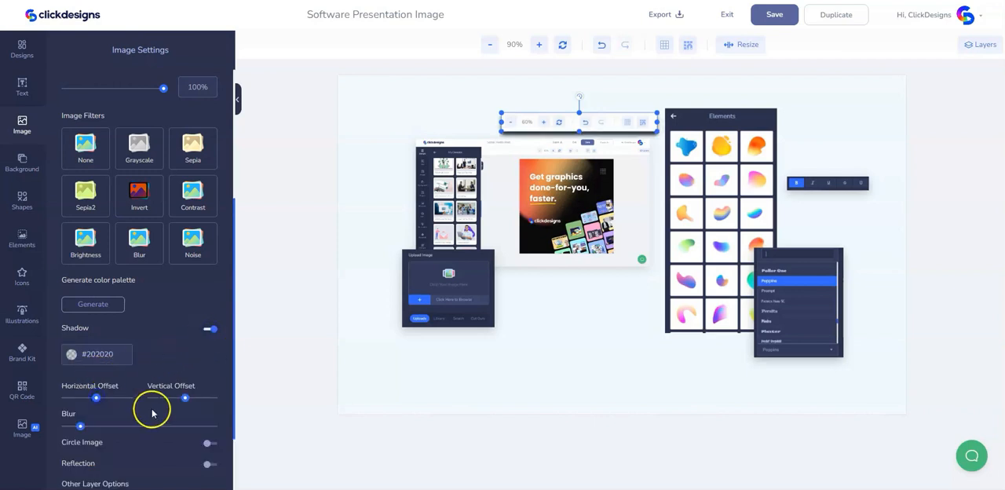
left_click_drag(186, 398, 184, 401)
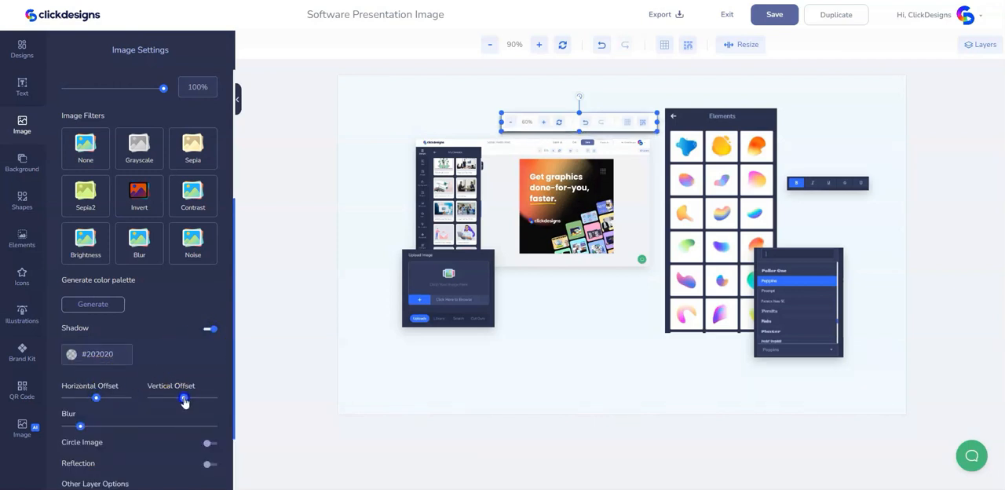
left_click(74, 354)
left_click(161, 430)
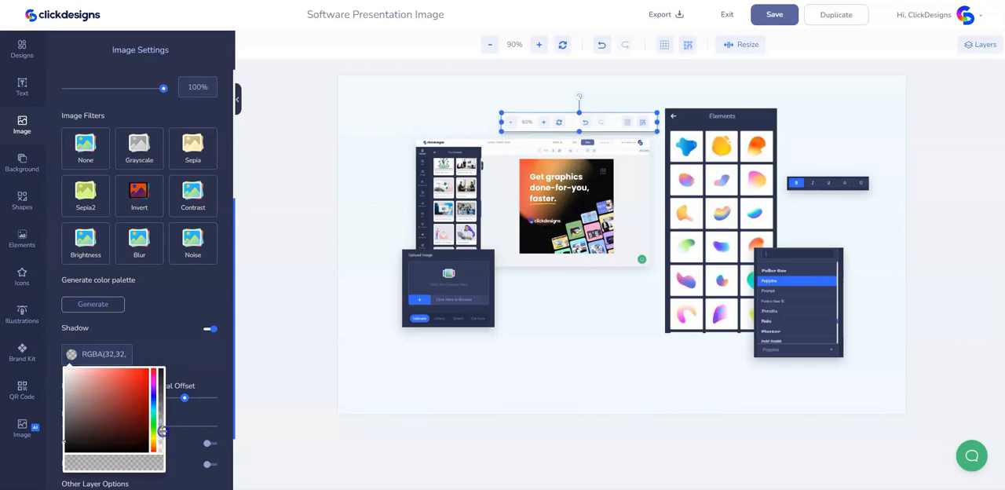
left_click(150, 411)
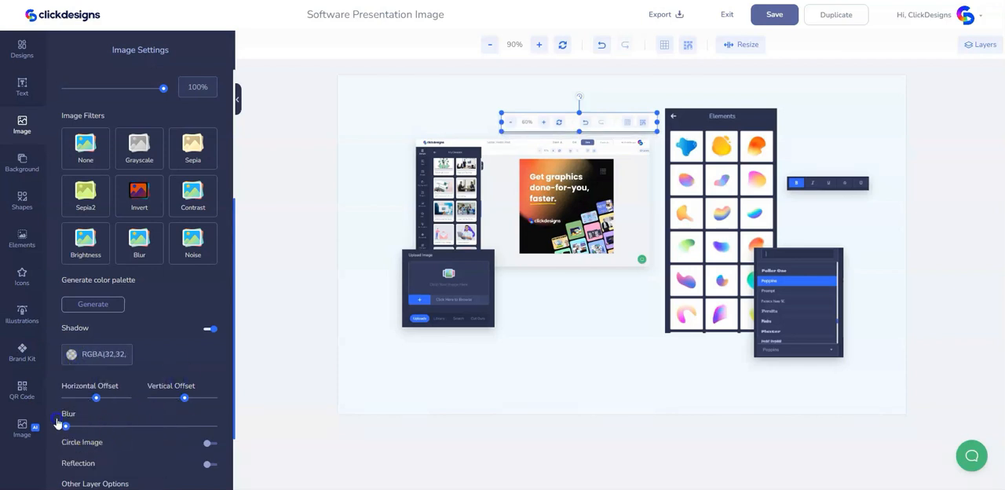
left_click_drag(61, 422, 93, 421)
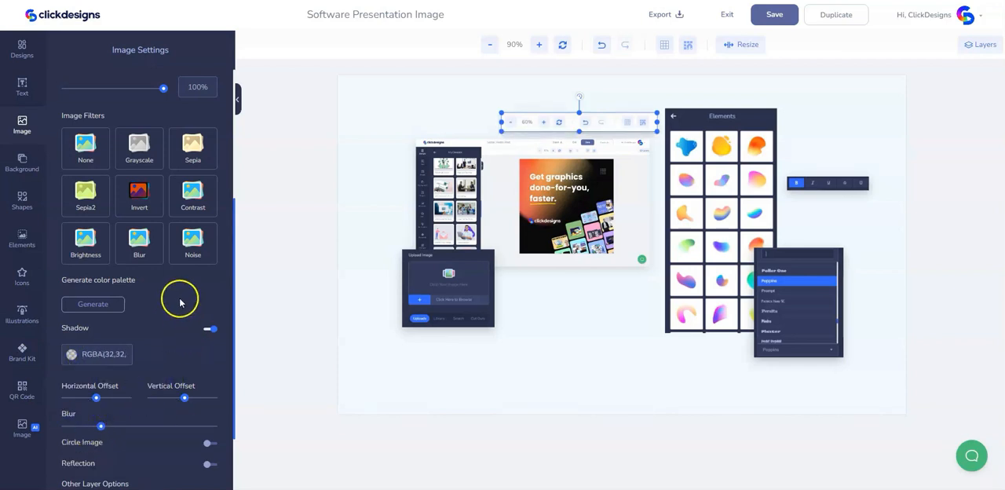
- Add another copy of the uploaded My Designs screenshot to the canvas and select it for cropping
left_click(20, 124)
left_click(138, 299)
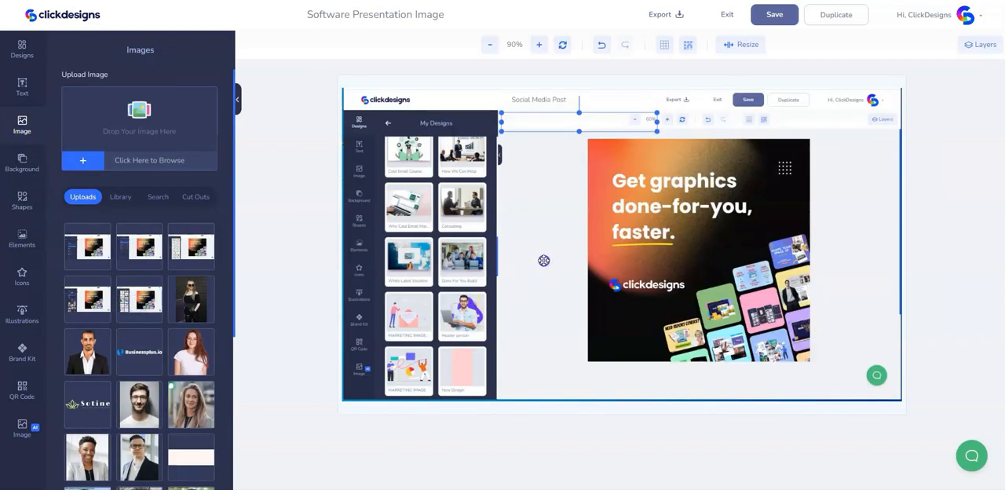
left_click(543, 259)
scroll(149, 170, "up", 2)
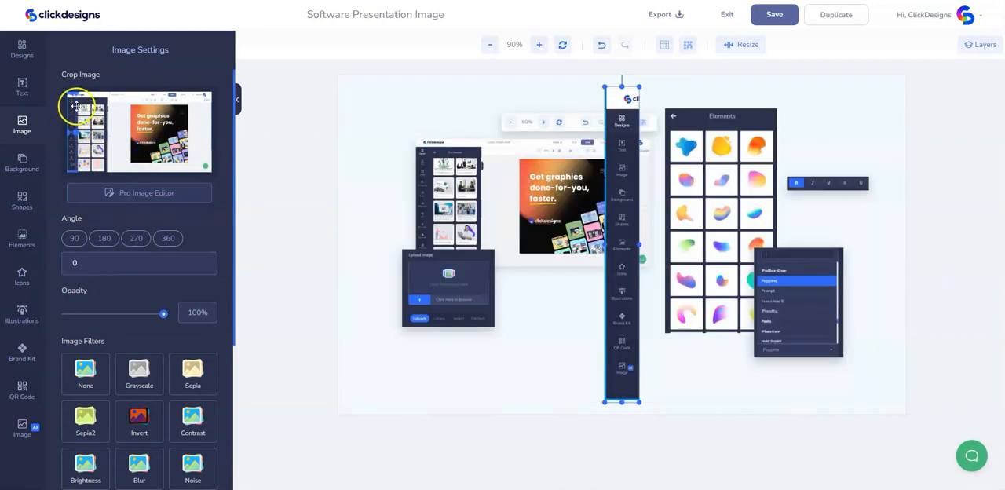
- Crop the new screenshot to its vertical icon sidebar and place it to the left of the main editor screenshot
left_click_drag(72, 96, 72, 98)
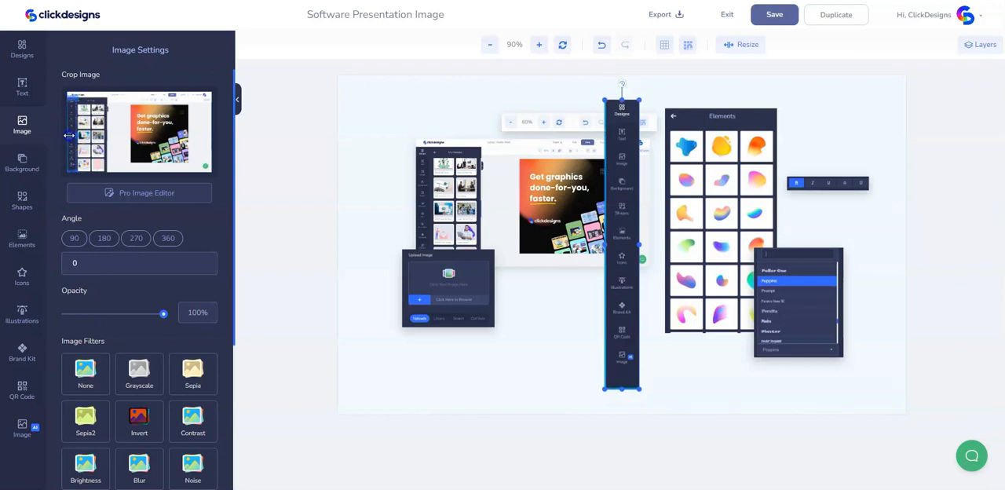
left_click_drag(68, 136, 70, 136)
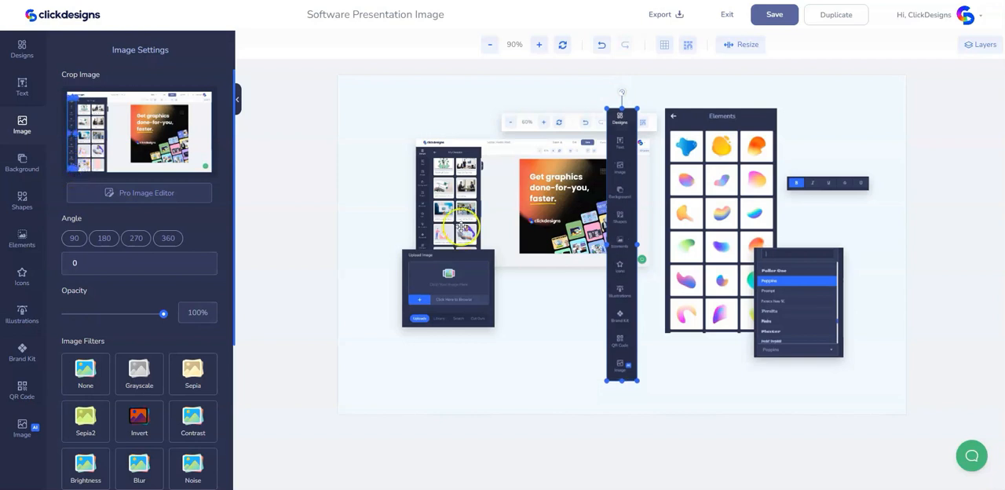
left_click_drag(621, 188, 382, 179)
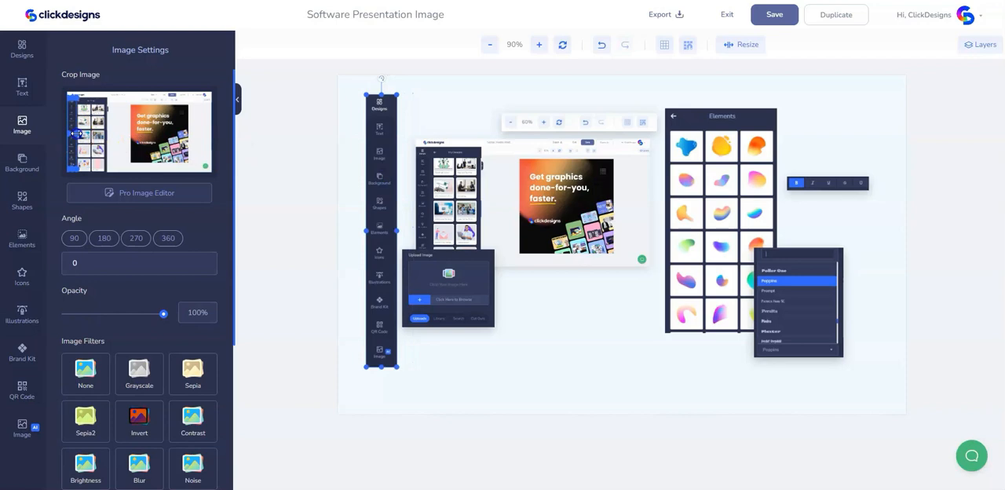
left_click_drag(75, 135, 73, 135)
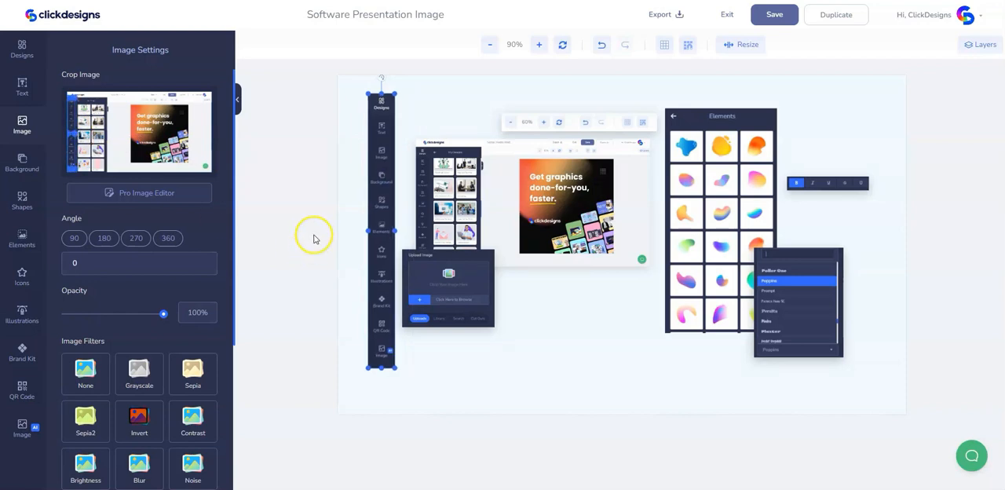
left_click_drag(379, 230, 379, 236)
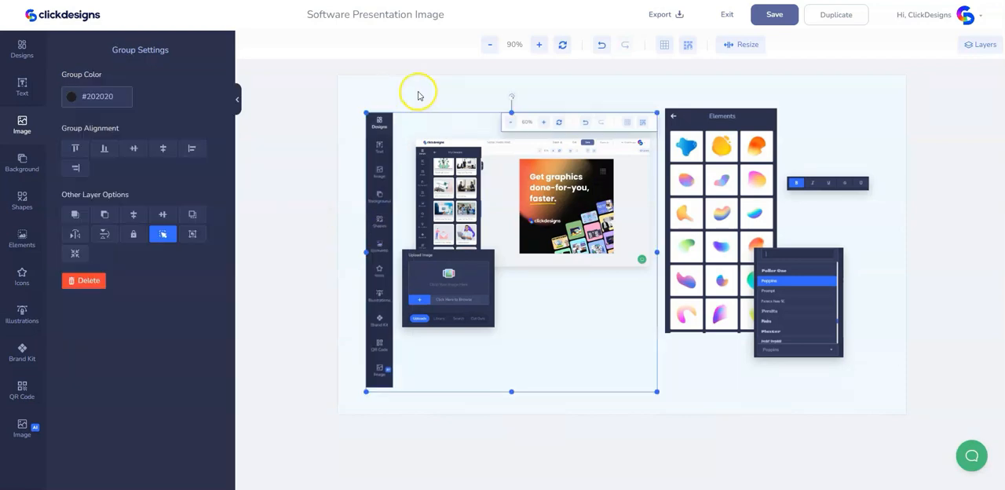
- Clear the group selection, scale the icon sidebar crop down to about 74% of the canvas height, and nudge it right
left_click(418, 95)
left_click(378, 357)
left_click_drag(388, 394, 385, 367)
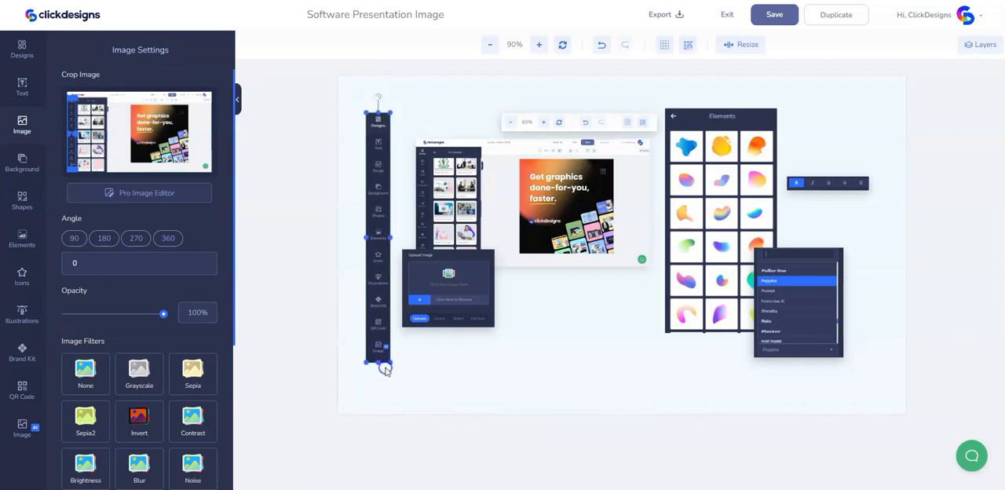
key("Right")
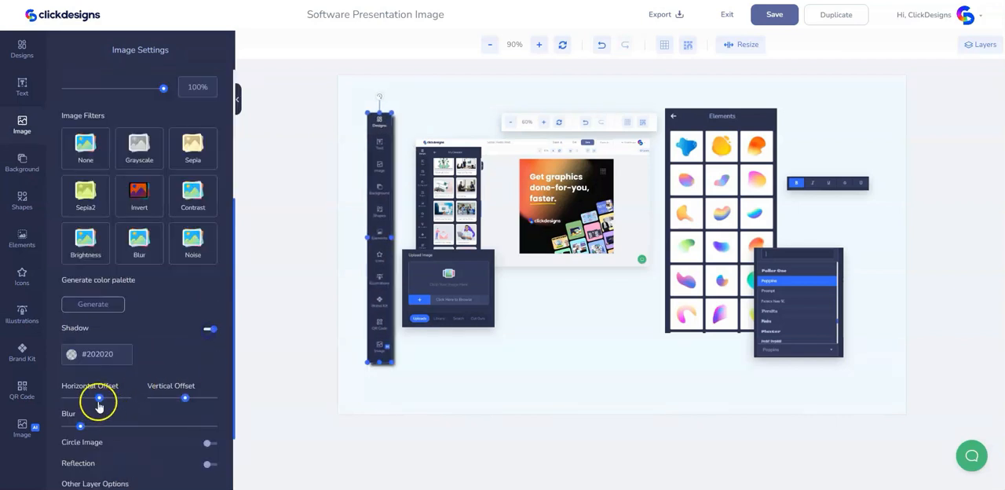
- Give the icon sidebar crop a translucent dark shadow with a centred horizontal offset and blur at about 20% of its range
left_click_drag(99, 400, 98, 402)
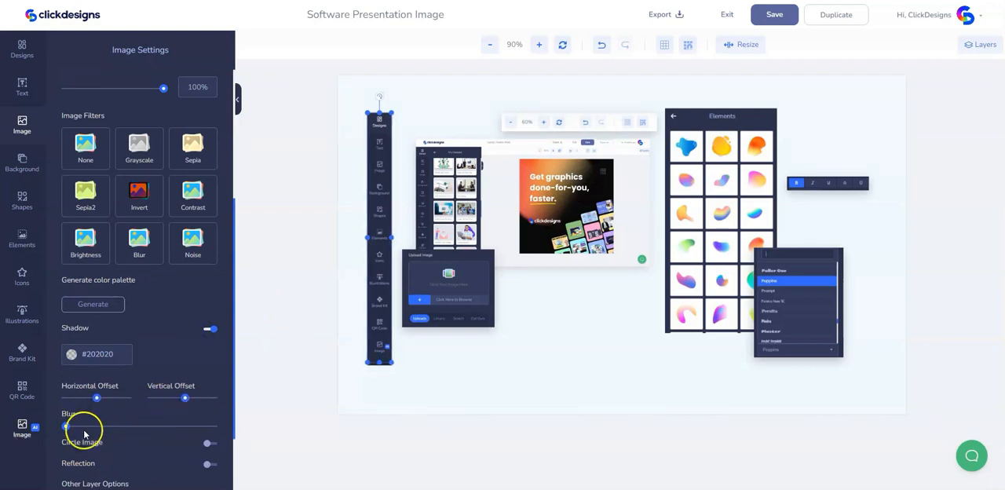
left_click(70, 353)
left_click_drag(160, 432, 165, 429)
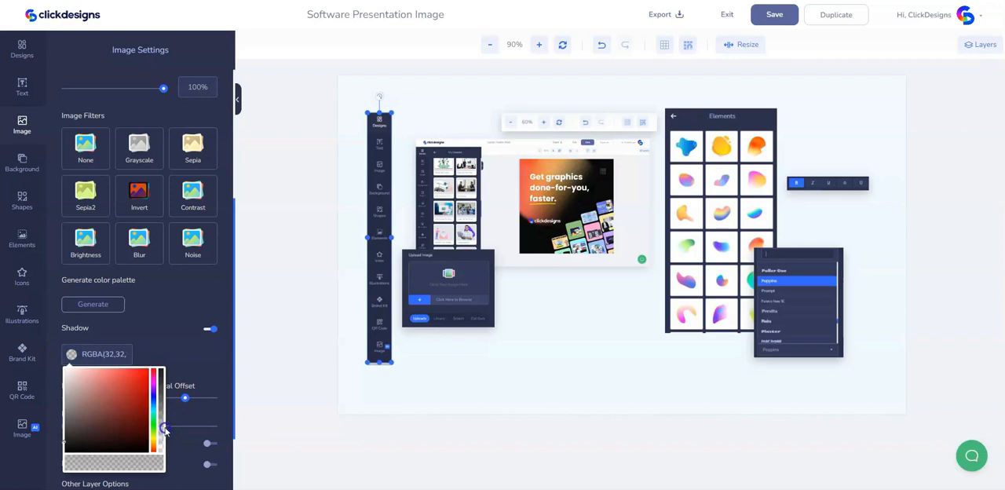
left_click(180, 418)
left_click_drag(66, 426, 108, 432)
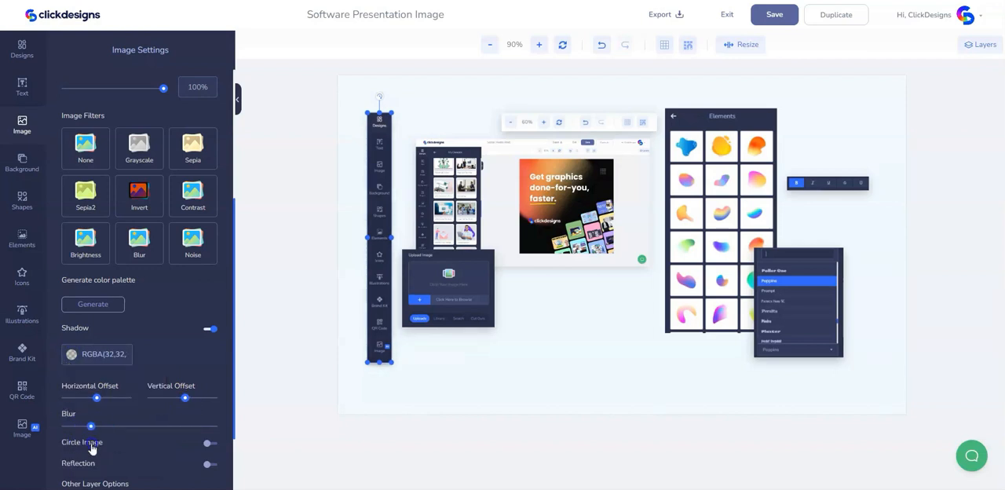
left_click(418, 384)
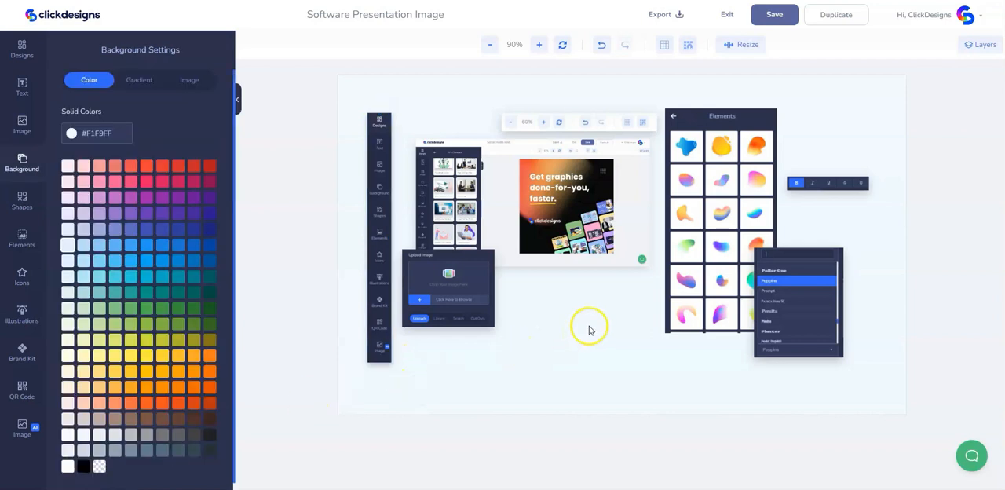
- Nudge the Upload Image crop slightly upward and add the 3D People character of a man with a laptop giving a thumbs-up
left_click(464, 292)
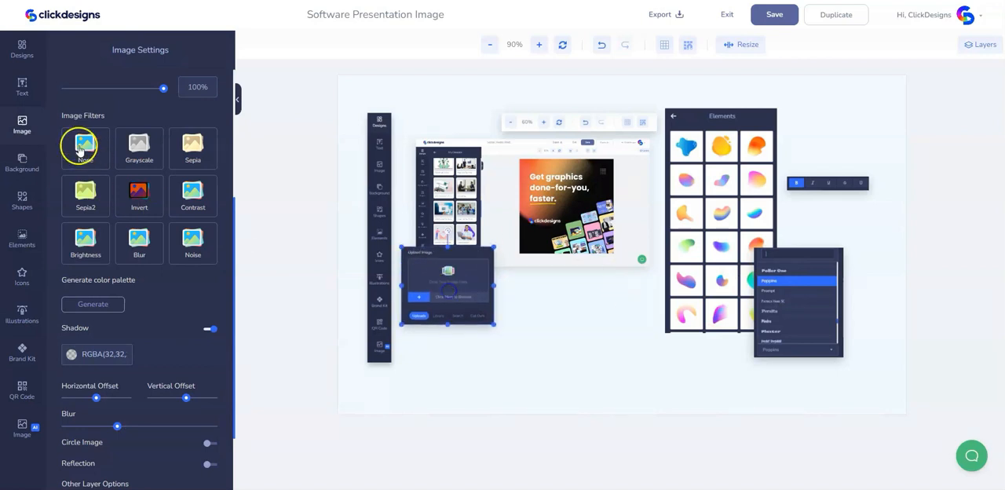
left_click(21, 126)
left_click(22, 240)
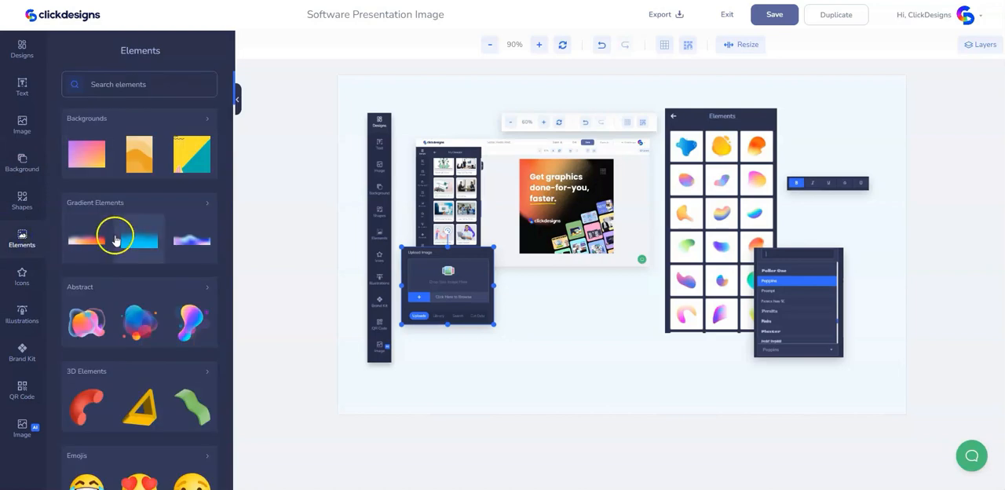
scroll(117, 240, "down", 5)
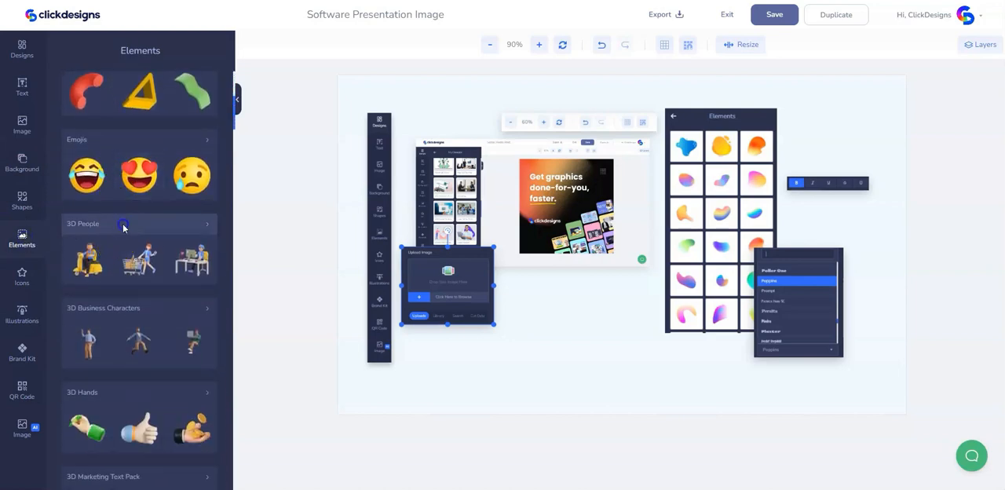
left_click(123, 227)
scroll(178, 373, "down", 5)
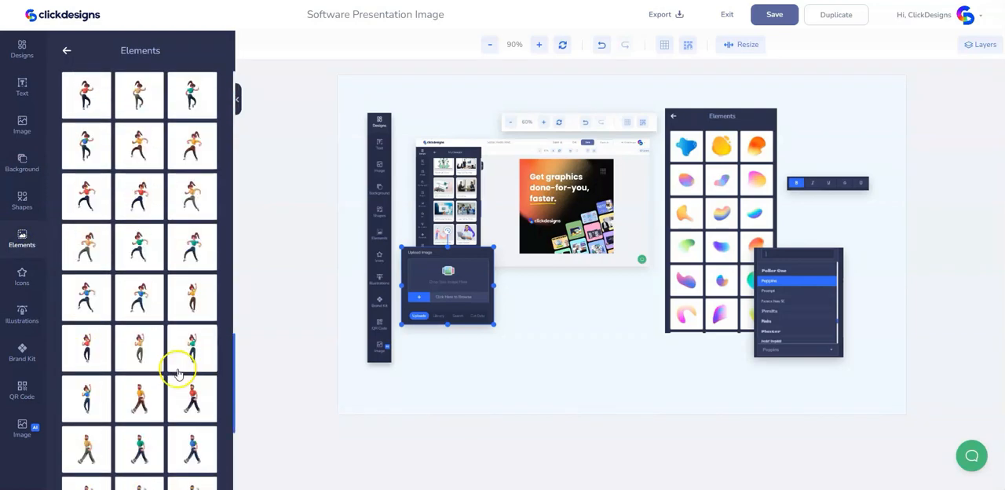
scroll(178, 373, "down", 5)
left_click(191, 283)
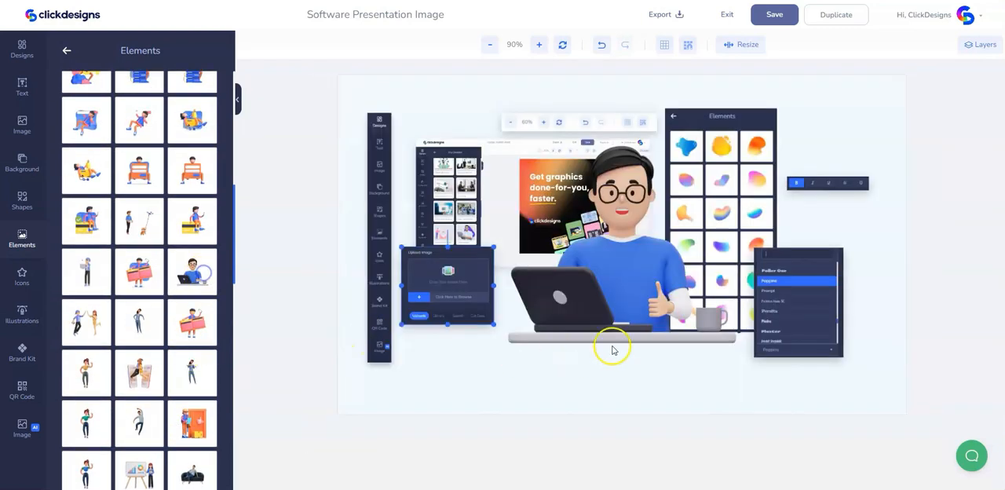
- Place the 3D man near the canvas's bottom centre and scale him down to about 38% of the canvas width
left_click(629, 309)
left_click_drag(624, 308, 621, 361)
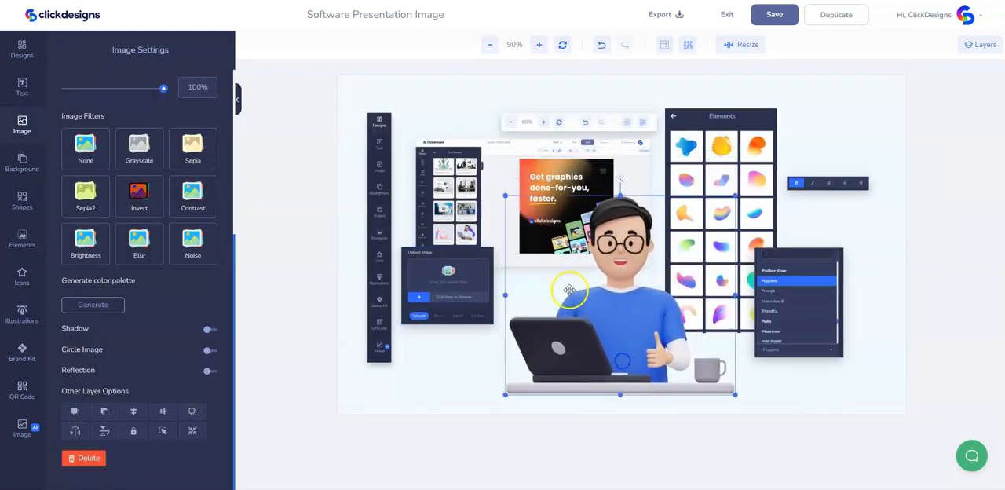
left_click_drag(504, 197, 511, 213)
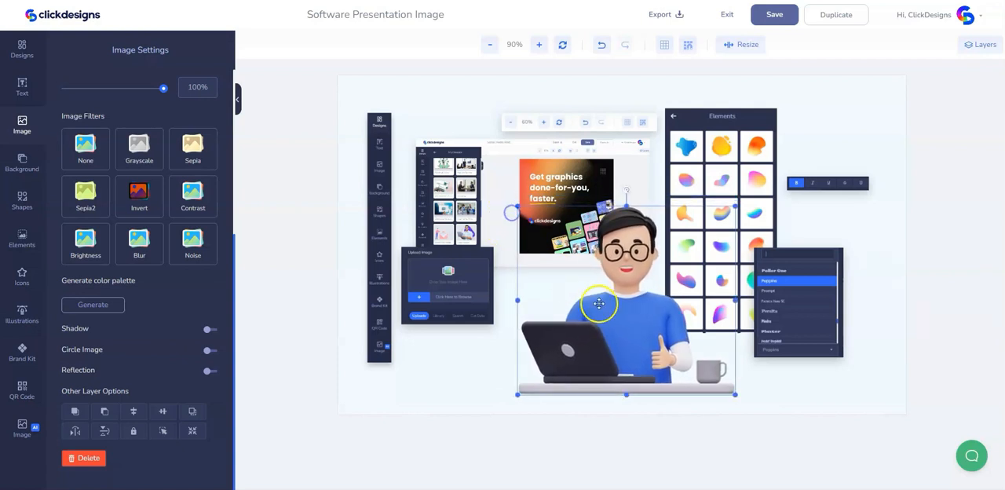
left_click_drag(606, 331, 608, 335)
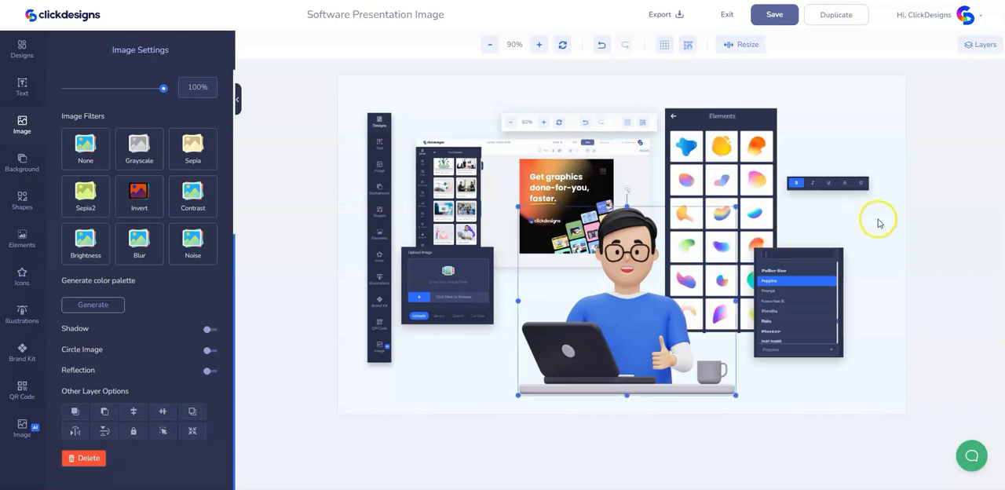
left_click(884, 274)
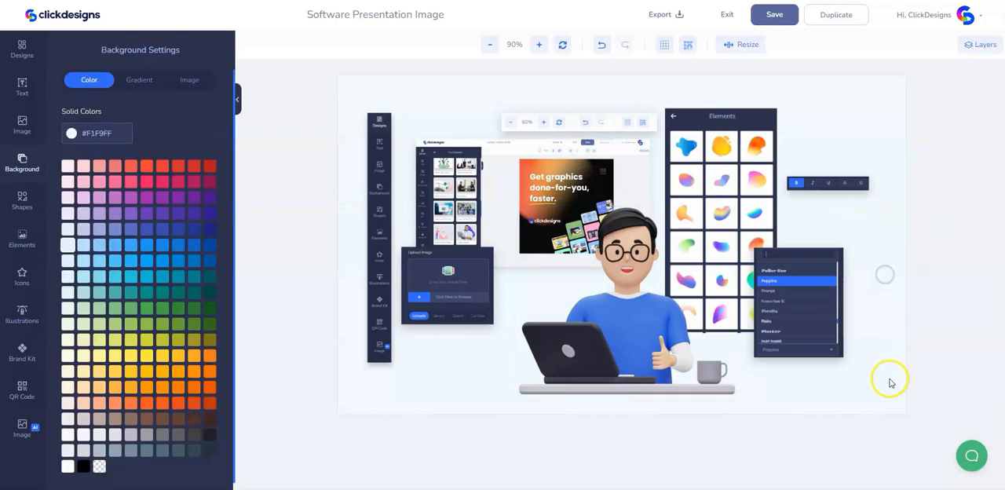
- Select all canvas layers together, enlarge them to about 95% of the canvas width, and centre the group on the canvas
left_click_drag(892, 391, 364, 108)
left_click_drag(435, 212, 424, 198)
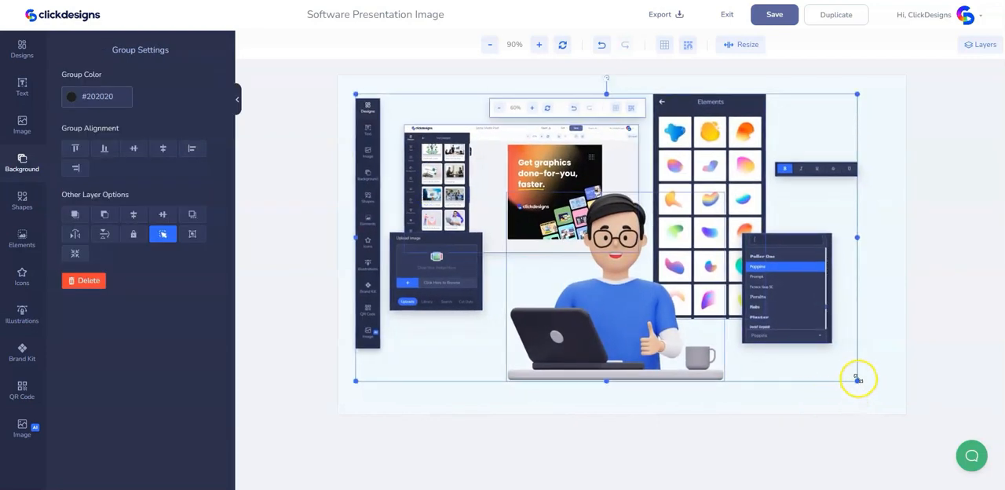
left_click_drag(858, 379, 891, 406)
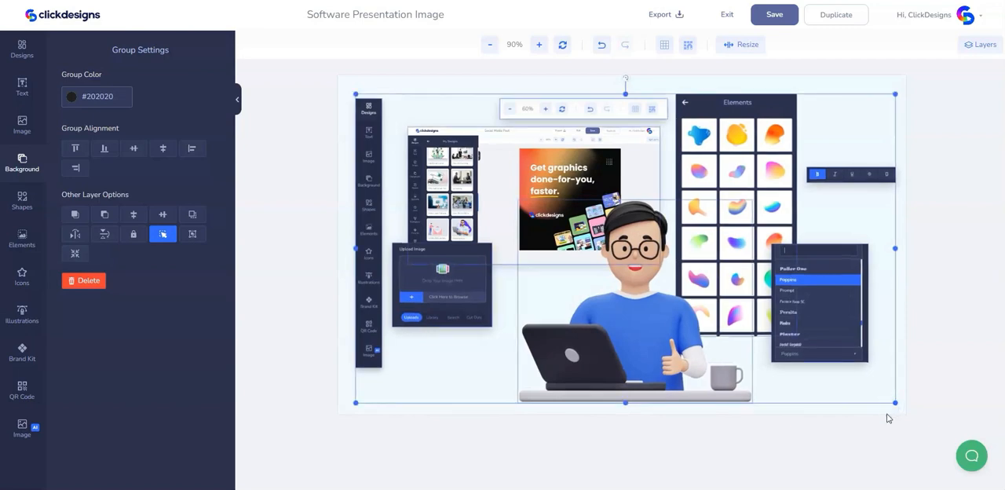
key("Left")
key("Up")
key("Down")
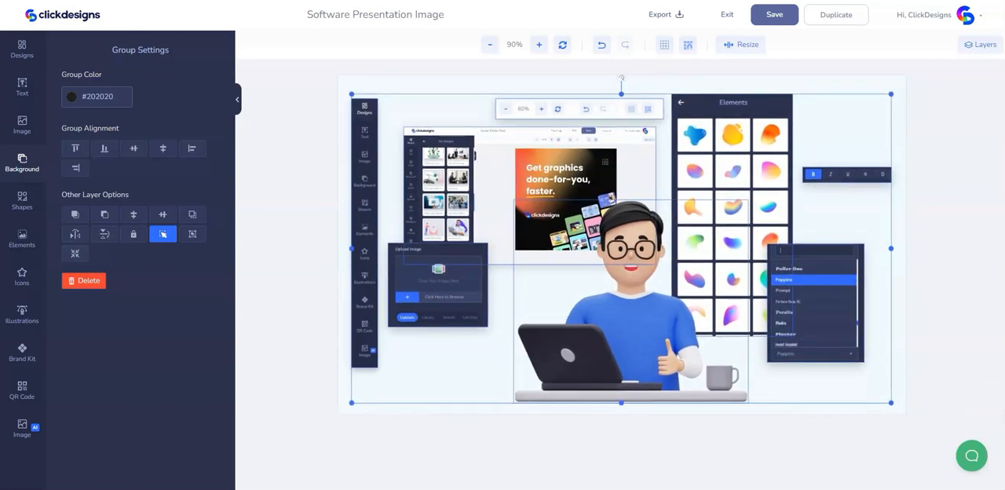
left_click(854, 83)
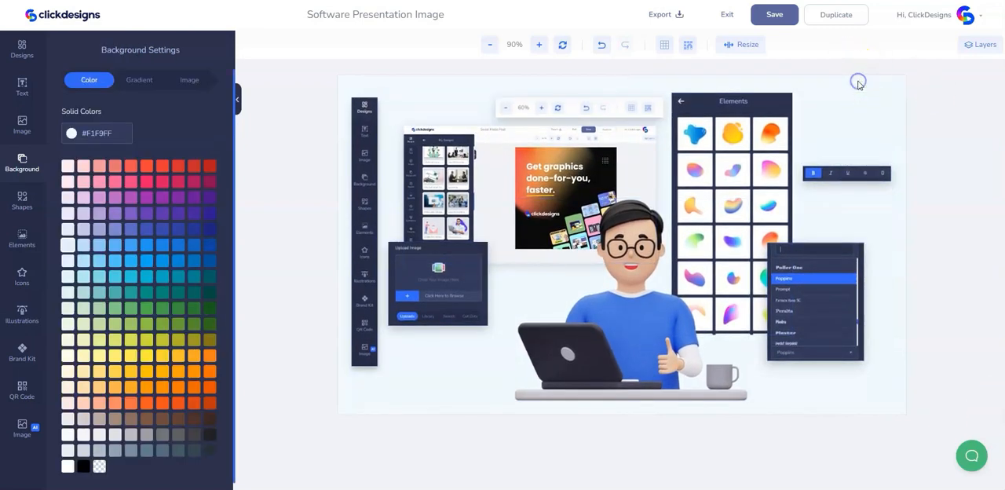
- Add a black (#000000) dot-pattern shape rotated 90 degrees and tuck it behind the Elements panel's upper-right corner
left_click(21, 209)
scroll(139, 275, "down", 10)
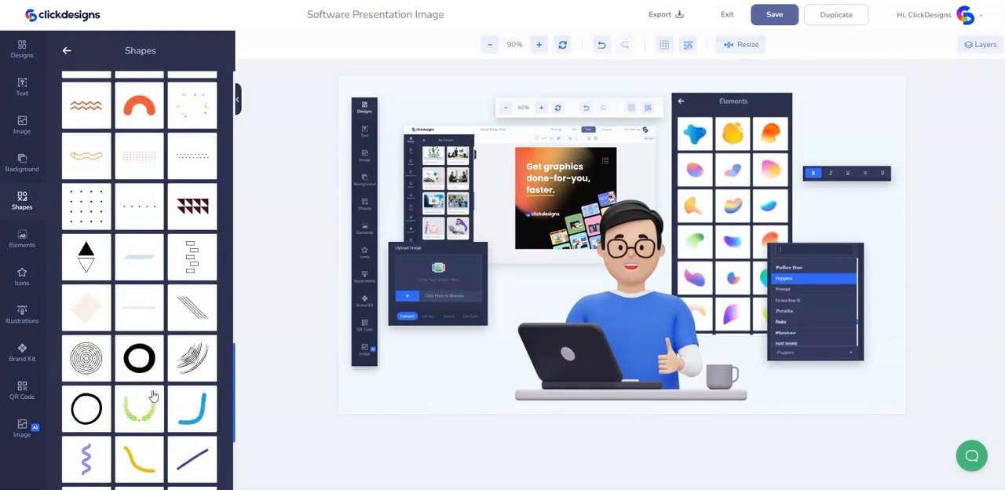
scroll(149, 314, "up", 1)
left_click(139, 208)
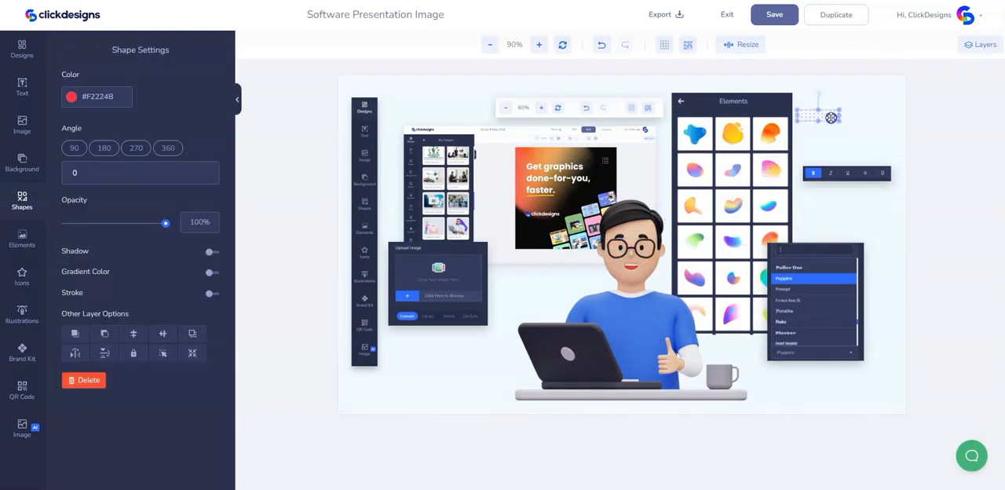
left_click(72, 96)
left_click(67, 192)
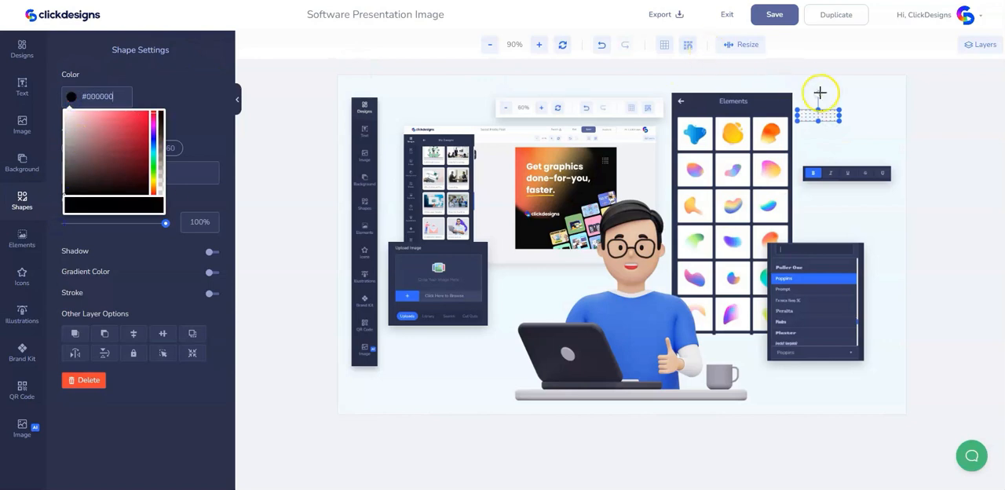
left_click_drag(819, 92, 797, 123)
left_click(107, 334)
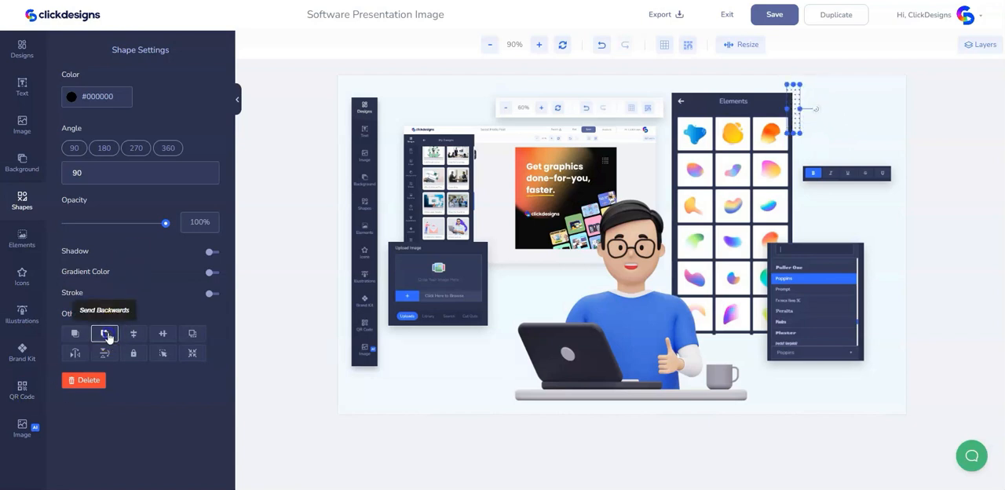
- Duplicate the dot pattern, rotate the copy to 359 degrees, and tuck it behind the font list's lower-right corner
right_click(794, 92)
left_click(864, 125)
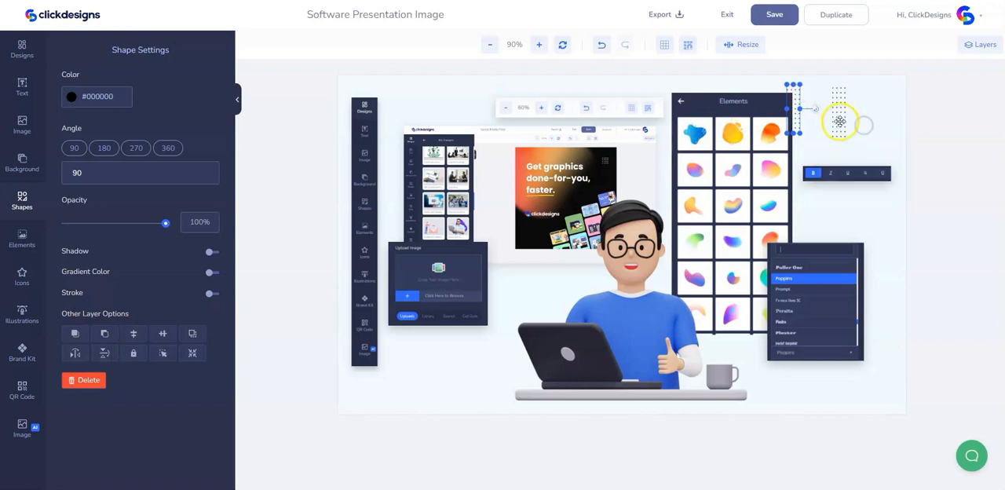
left_click_drag(839, 121, 861, 313)
left_click_drag(876, 349, 858, 361)
left_click(106, 334)
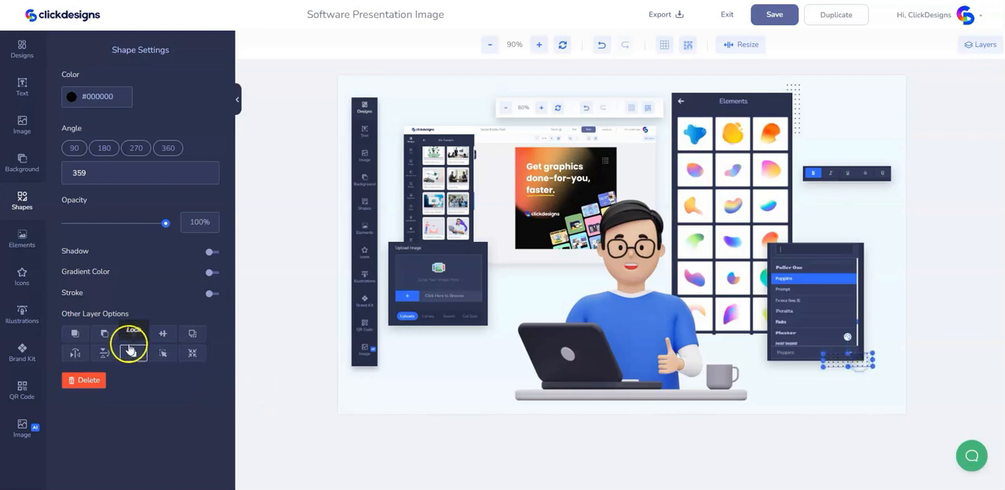
left_click(853, 400)
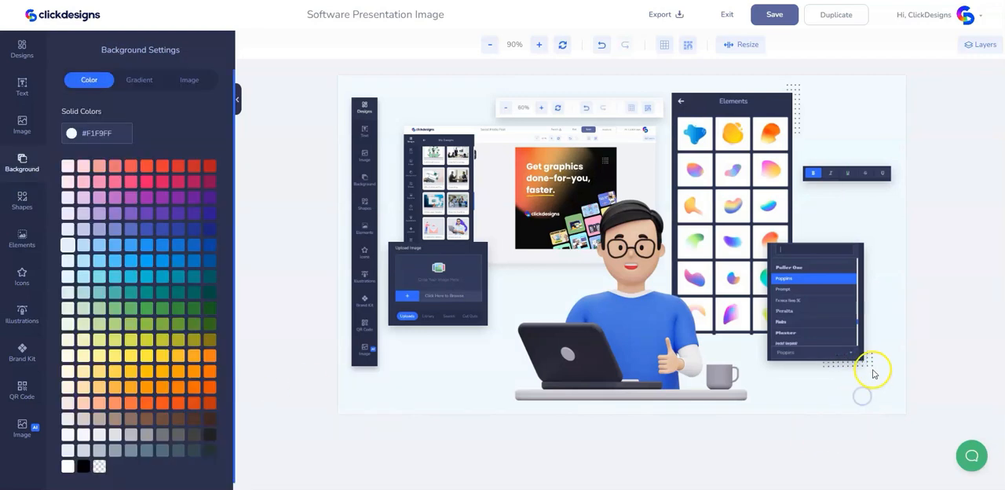
left_click(870, 363)
left_click(877, 389)
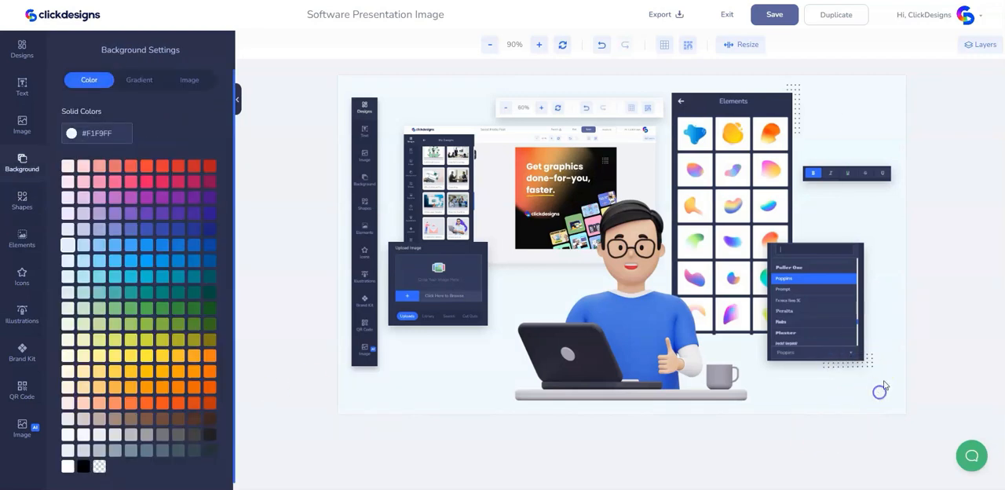
left_click(797, 88)
left_click(824, 96)
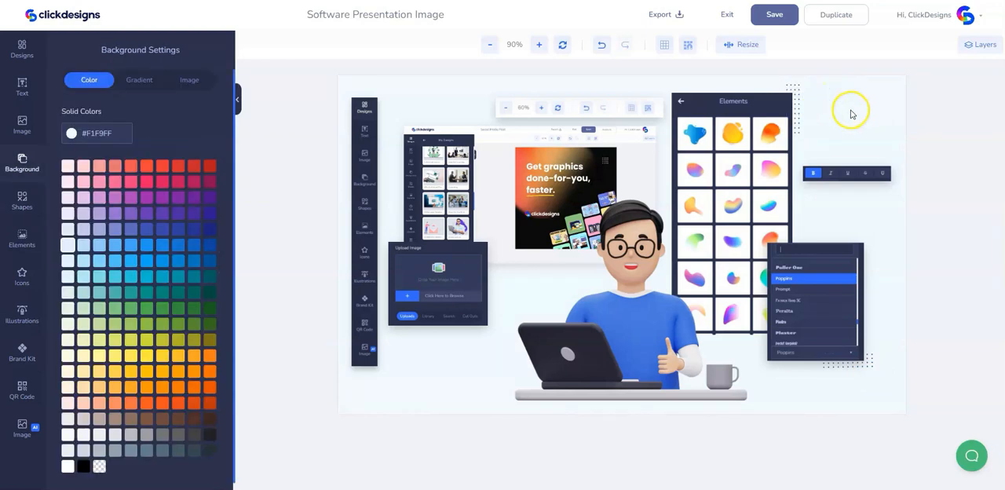
- Make the canvas background transparent and export the image as a PNG at 96 DPI without a watermark
left_click(99, 466)
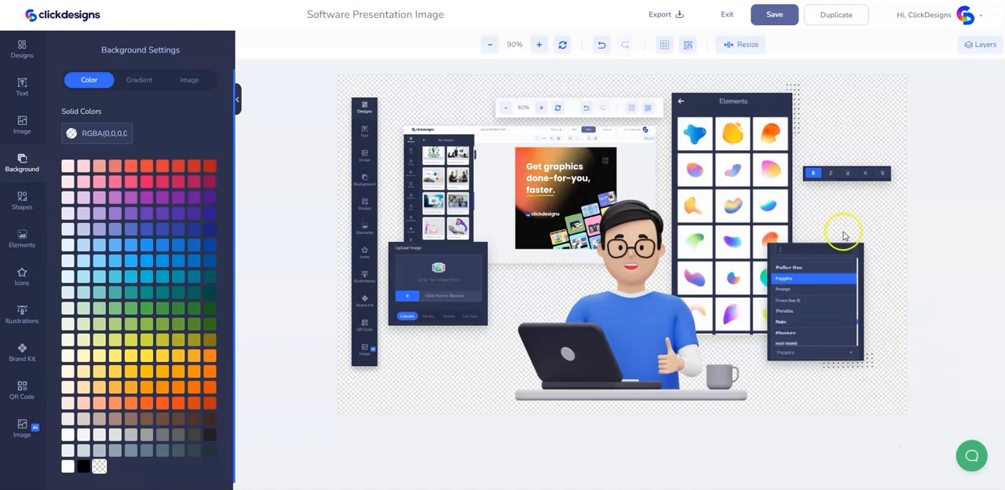
left_click(662, 15)
left_click(620, 155)
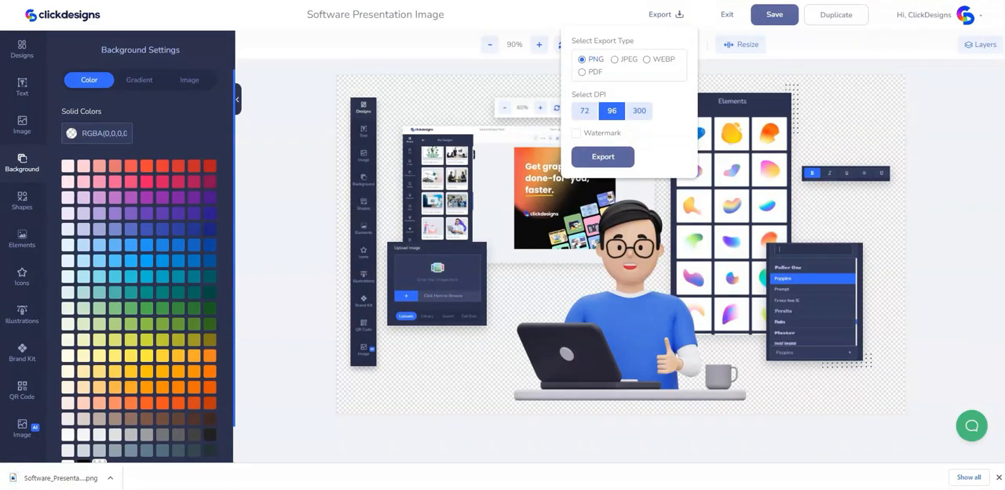
left_click(998, 477)
left_click(848, 118)
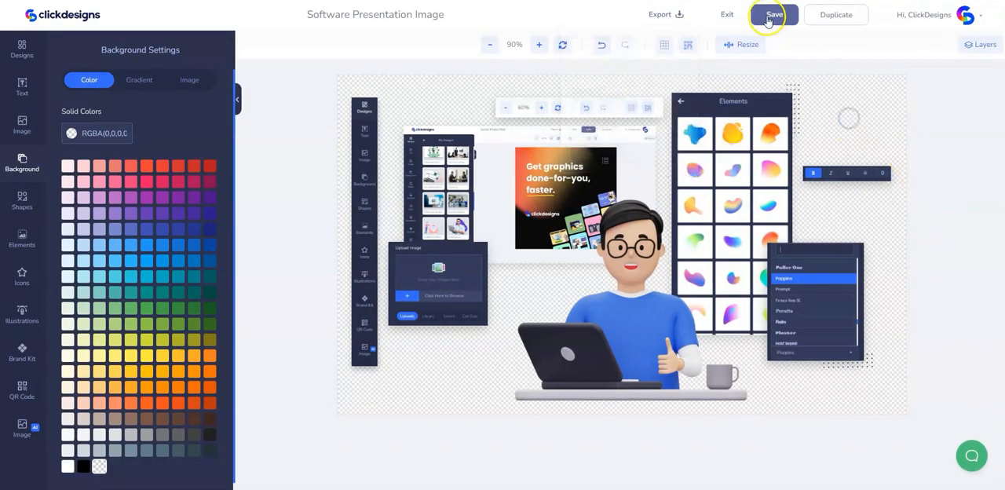
- Save the Software Presentation Image design and exit the editor to the designs overview
left_click(774, 14)
left_click(726, 15)
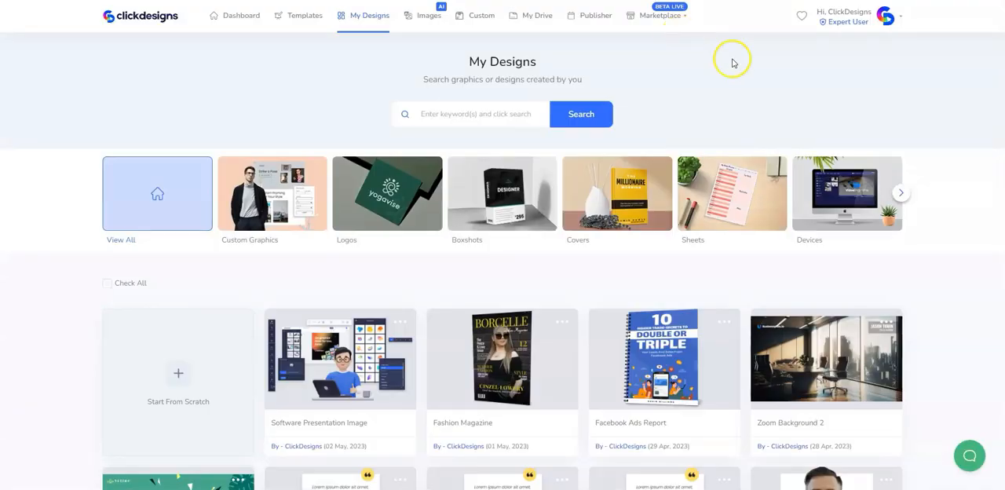